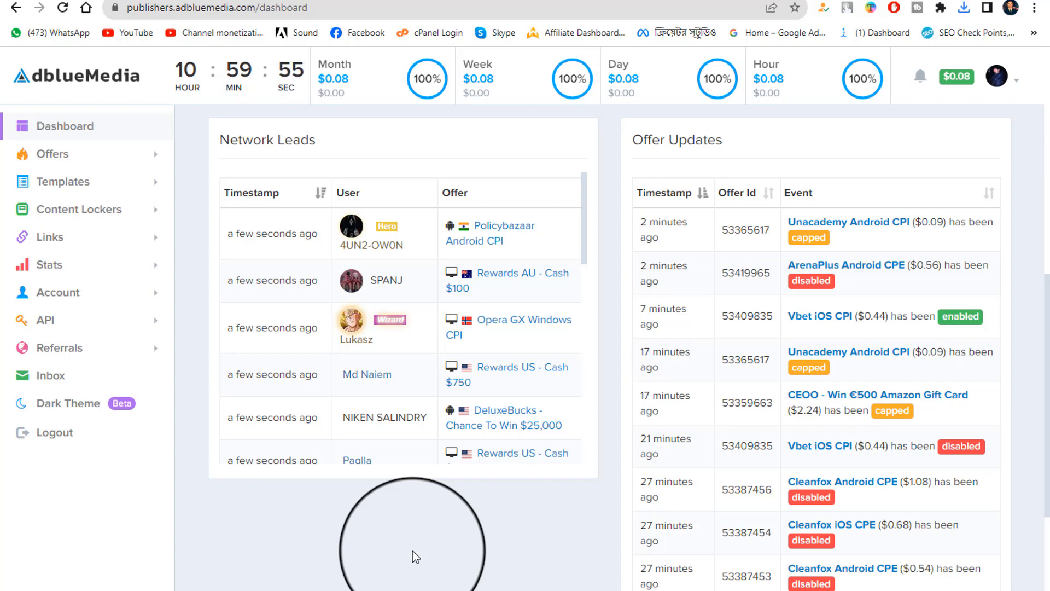
Open the details of the Rewards US - Cash $750 offer from Network Leads and view its offer link.
right_click(501, 366)
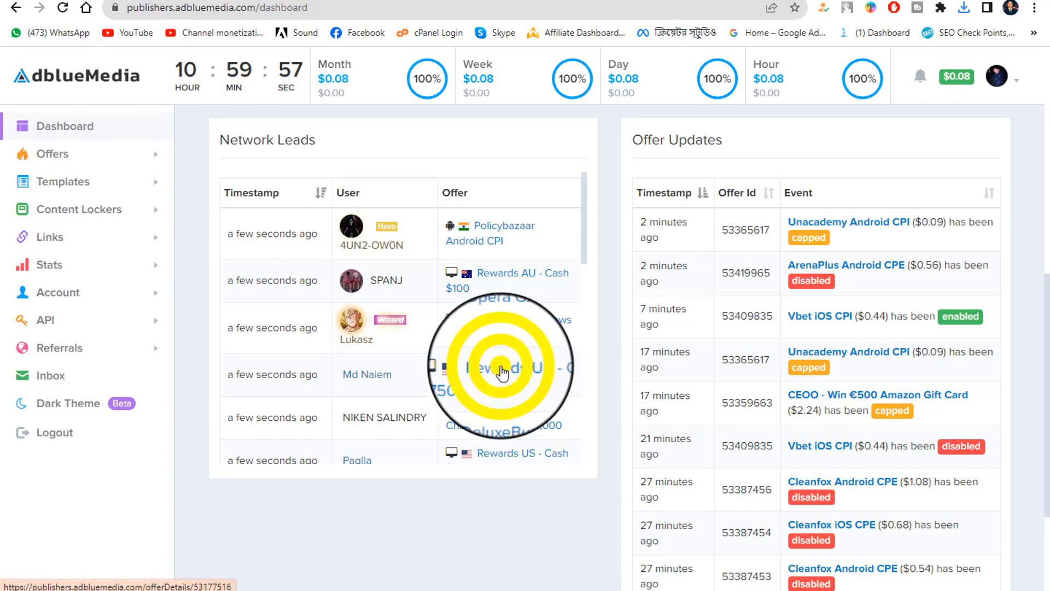
left_click(304, 0)
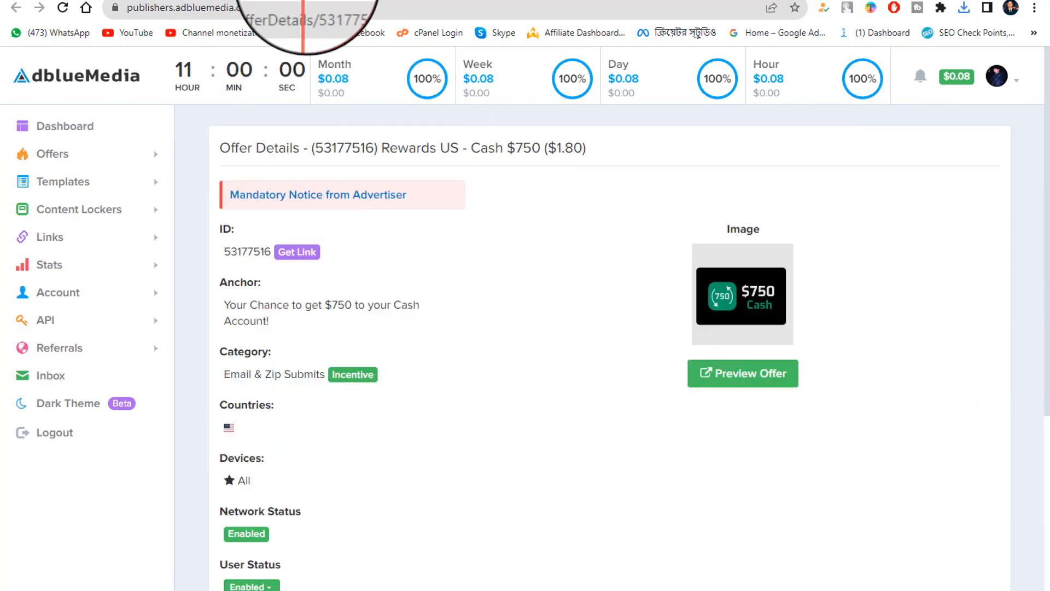
scroll(599, 301, "down", 1)
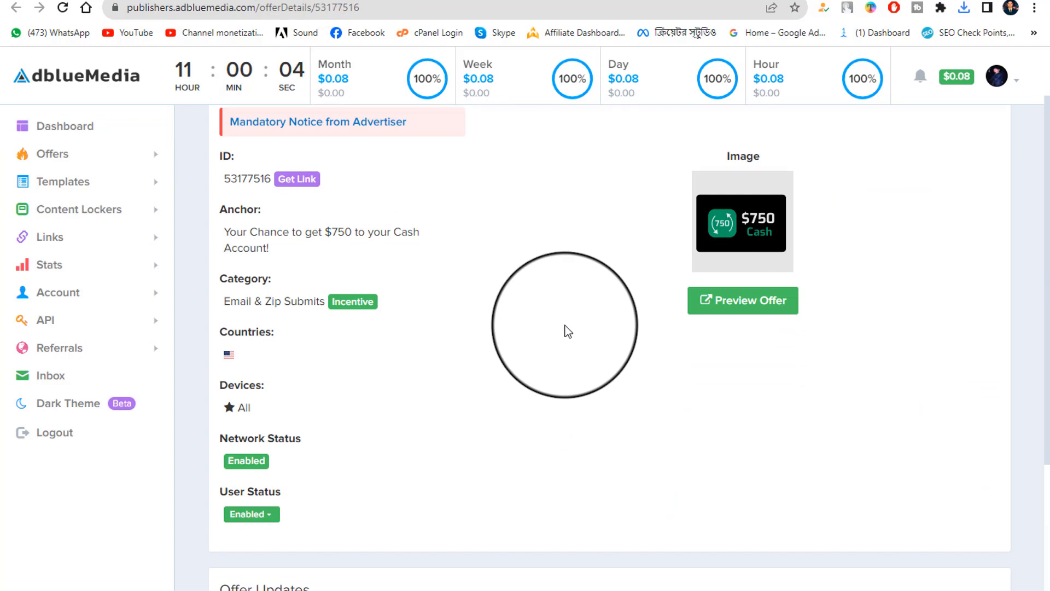
left_click(299, 180)
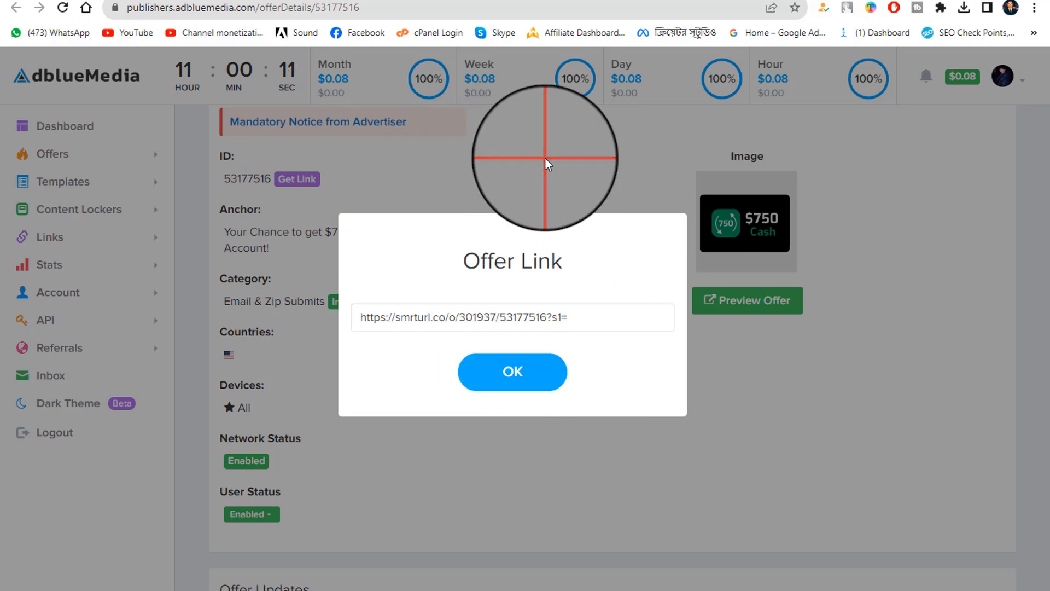
left_click(513, 375)
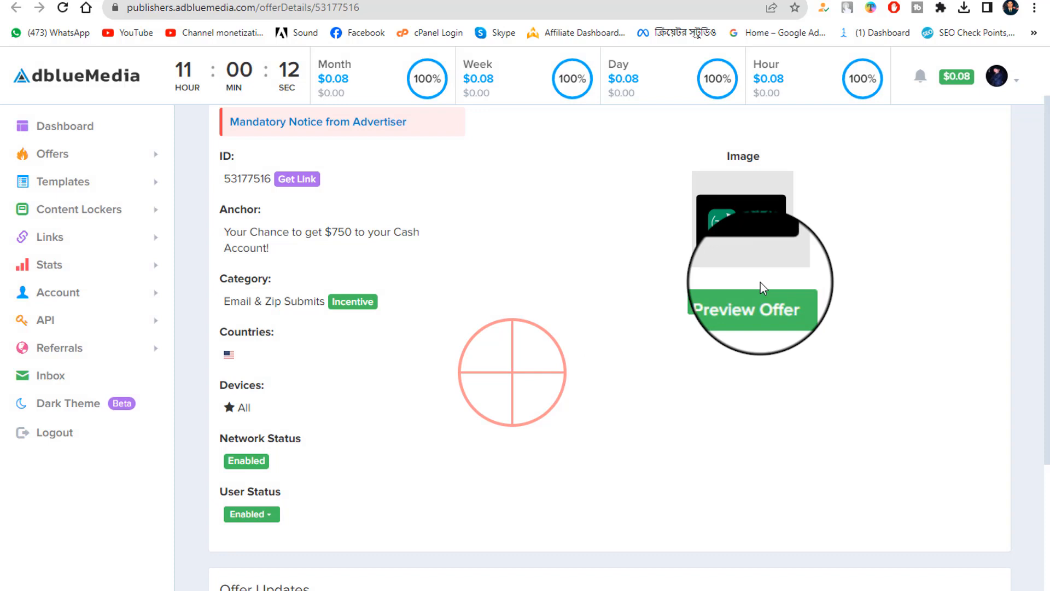
Preview the Cash $750 offer and save its landing page screenshot as a PNG file on the Desktop.
left_click(731, 309)
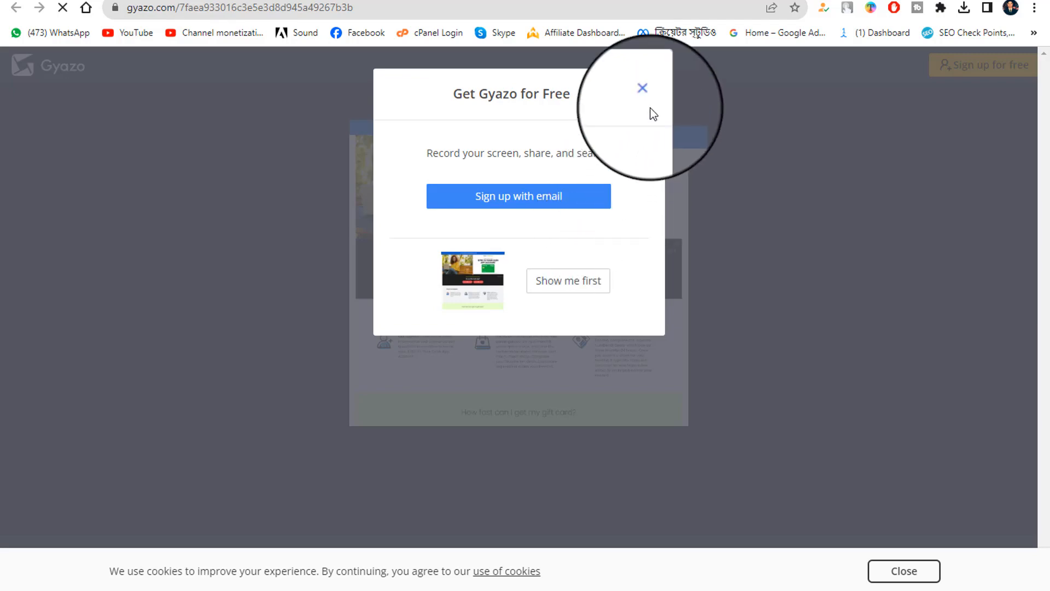
left_click(643, 88)
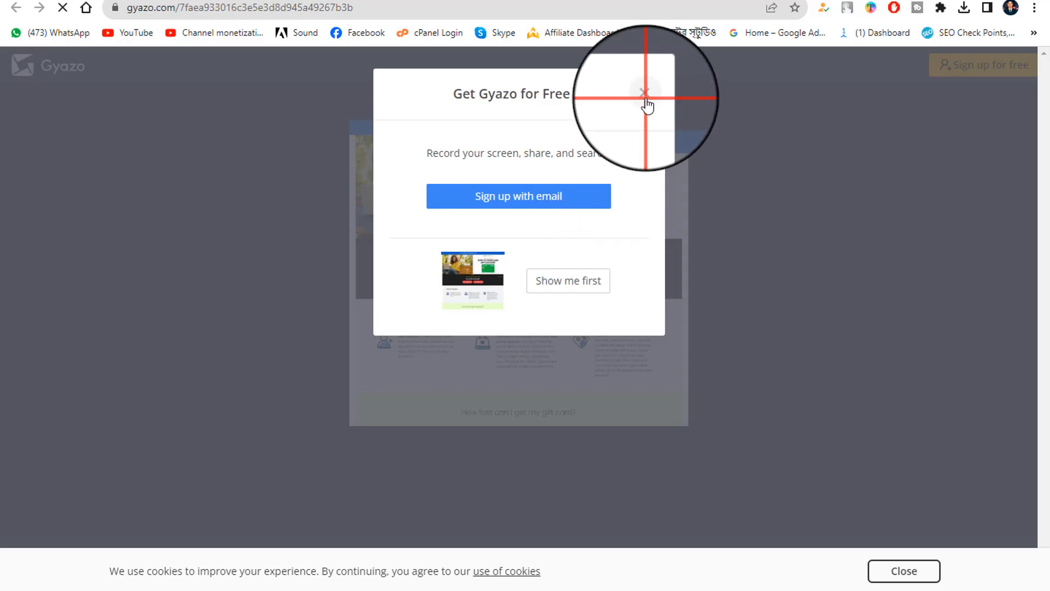
right_click(489, 202)
left_click(572, 232)
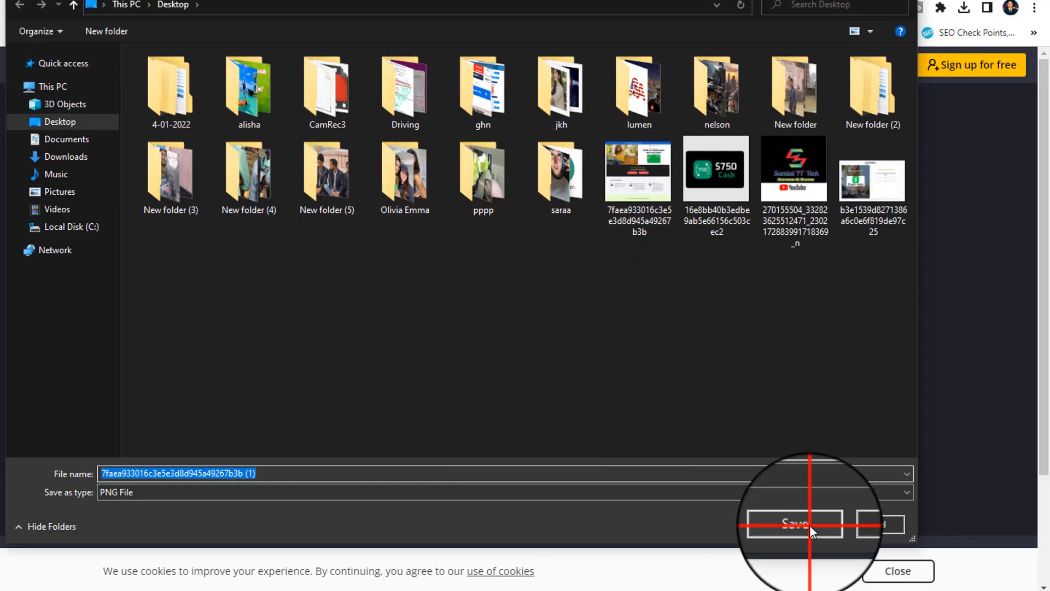
left_click(809, 525)
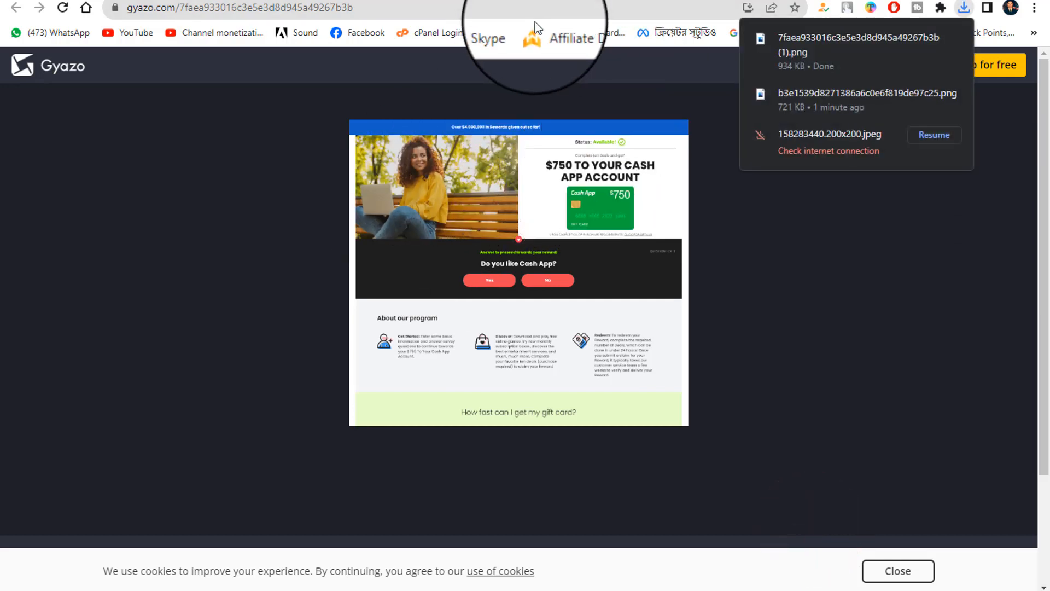
Switch to Google Sites, create a blank site and delete its page title header.
left_click(511, 0)
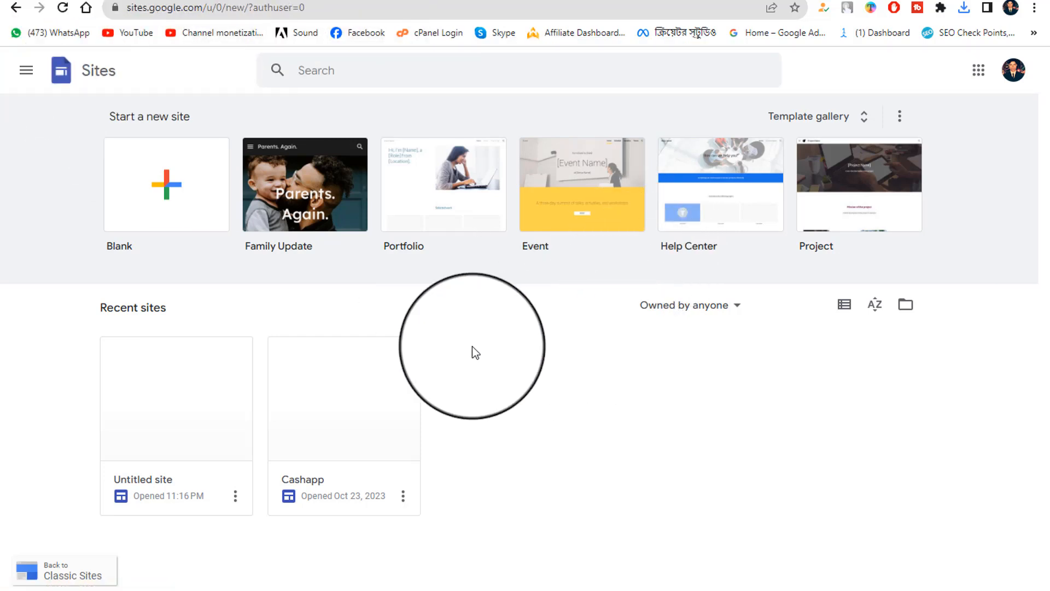
left_click(168, 192)
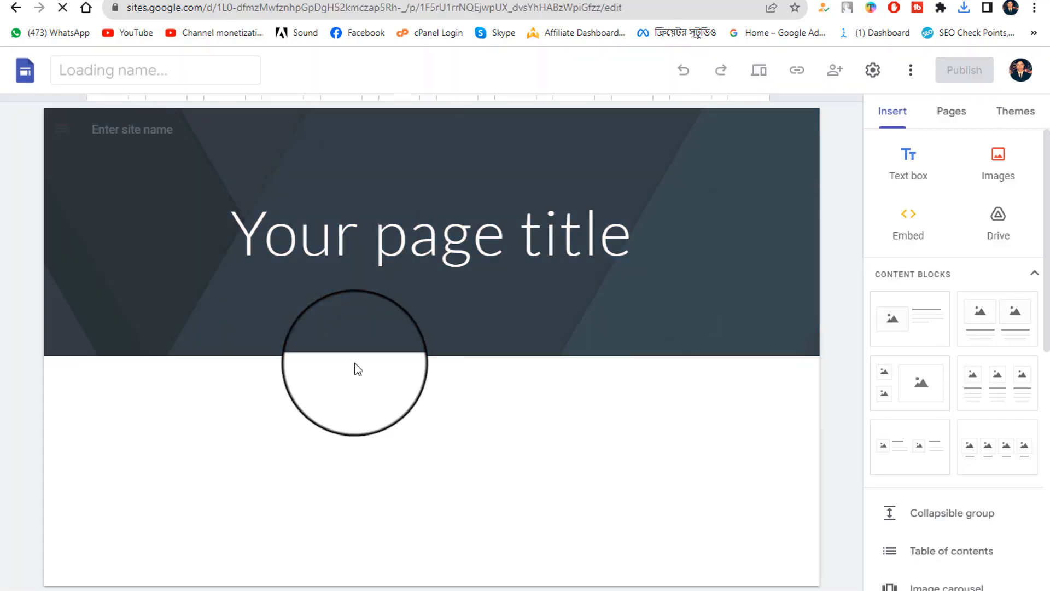
left_click(385, 184)
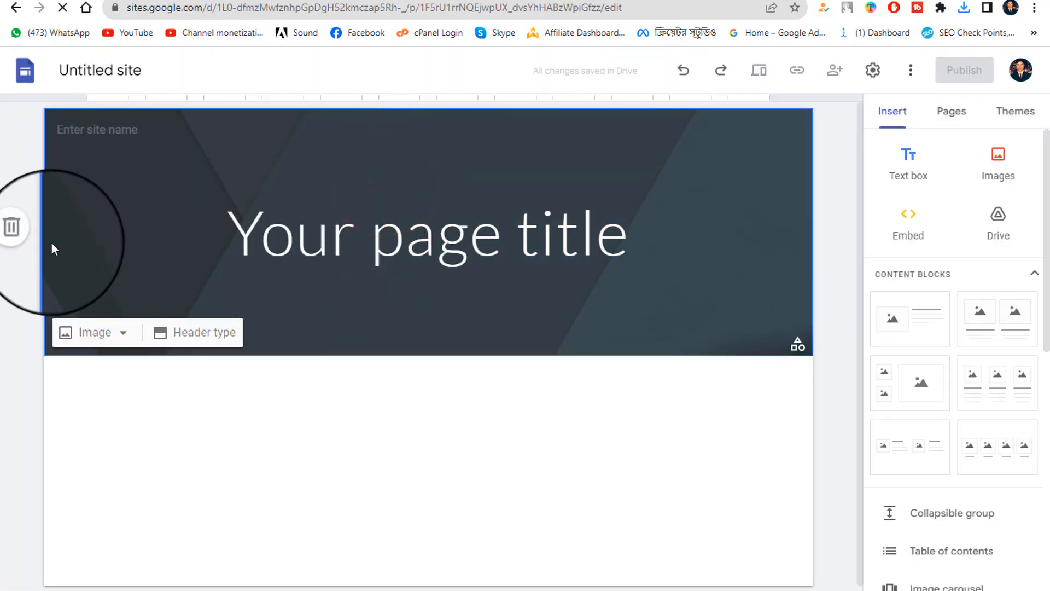
left_click(23, 230)
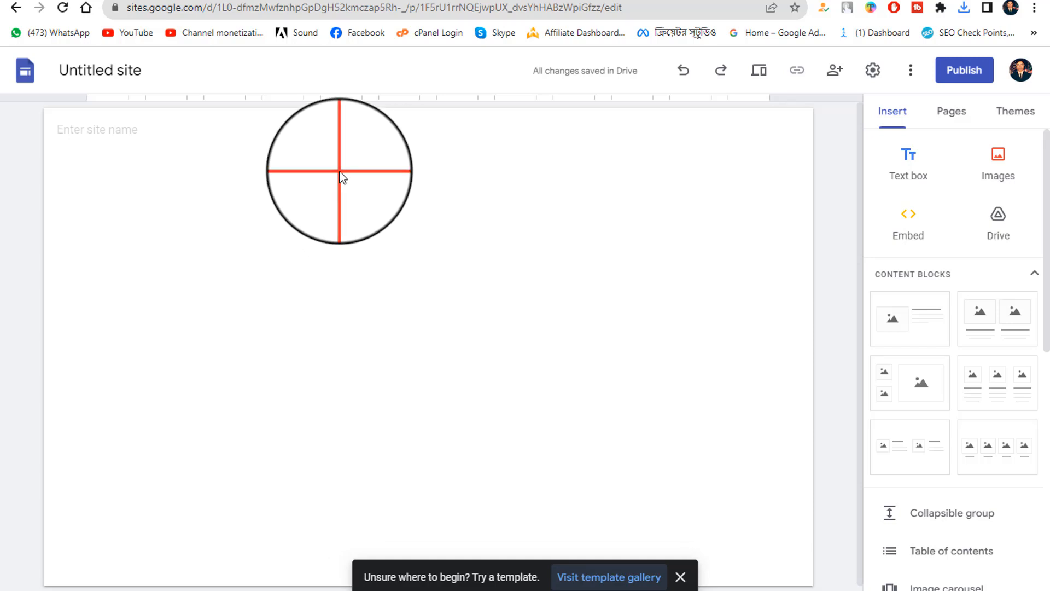
Upload the image 7faea933016c3e5e3d8d945a49267b3b (1) from the Desktop to the page and enlarge it to the full content width.
double_click(340, 172)
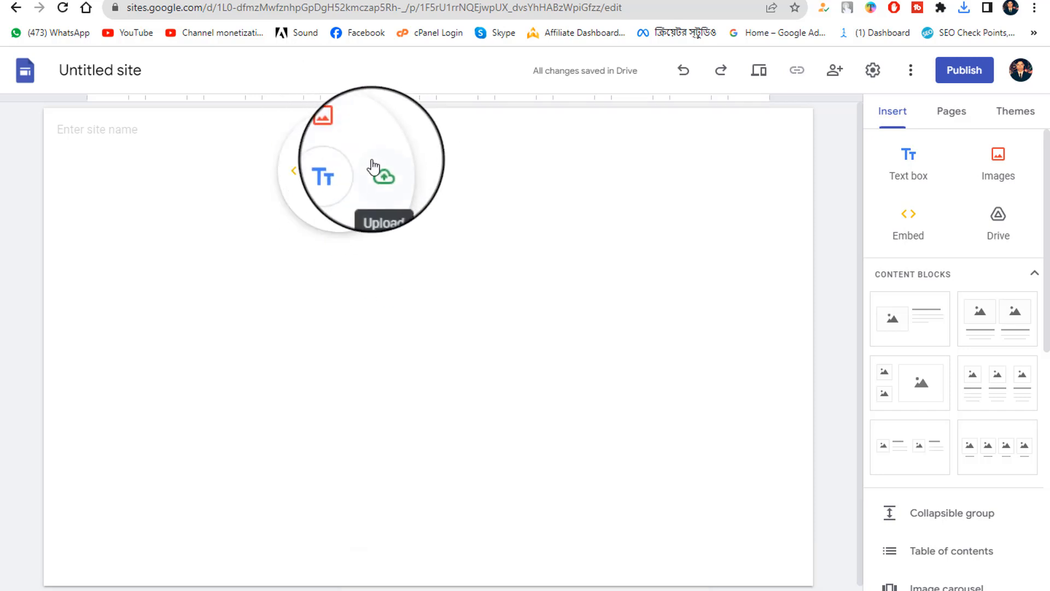
left_click(377, 175)
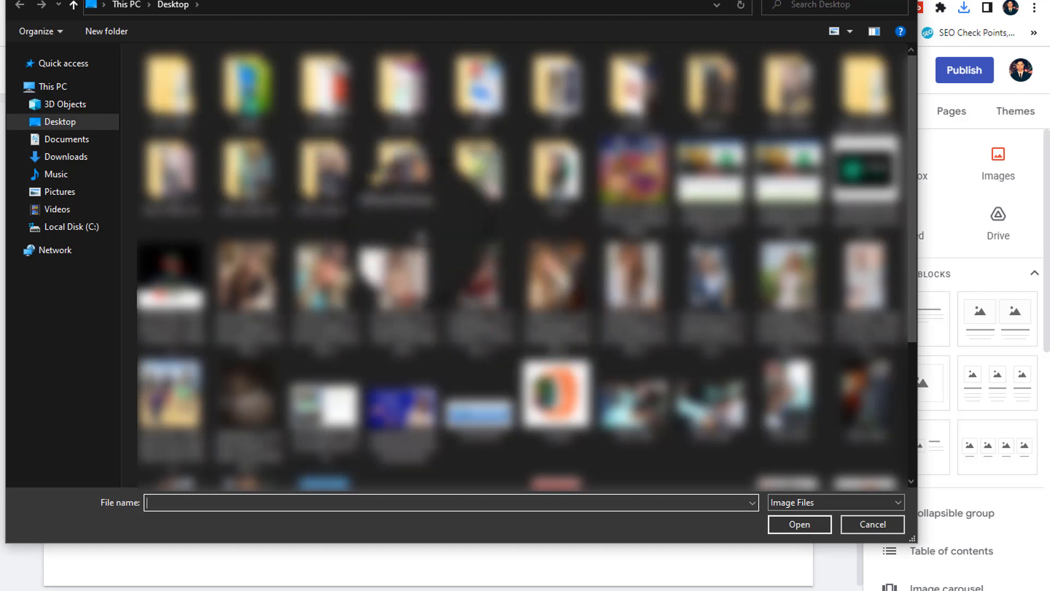
left_click(710, 175)
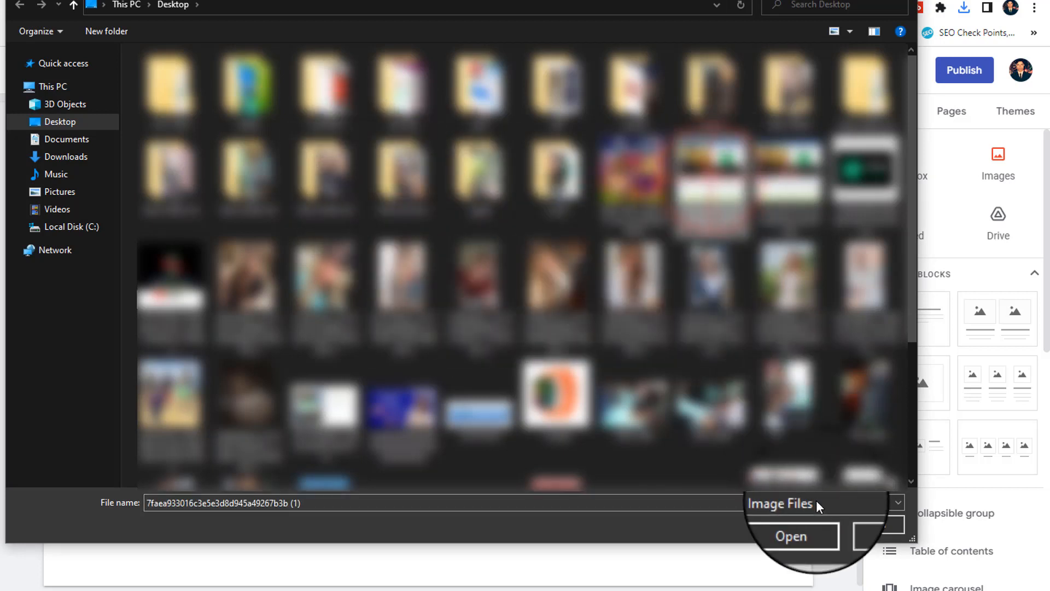
left_click(804, 528)
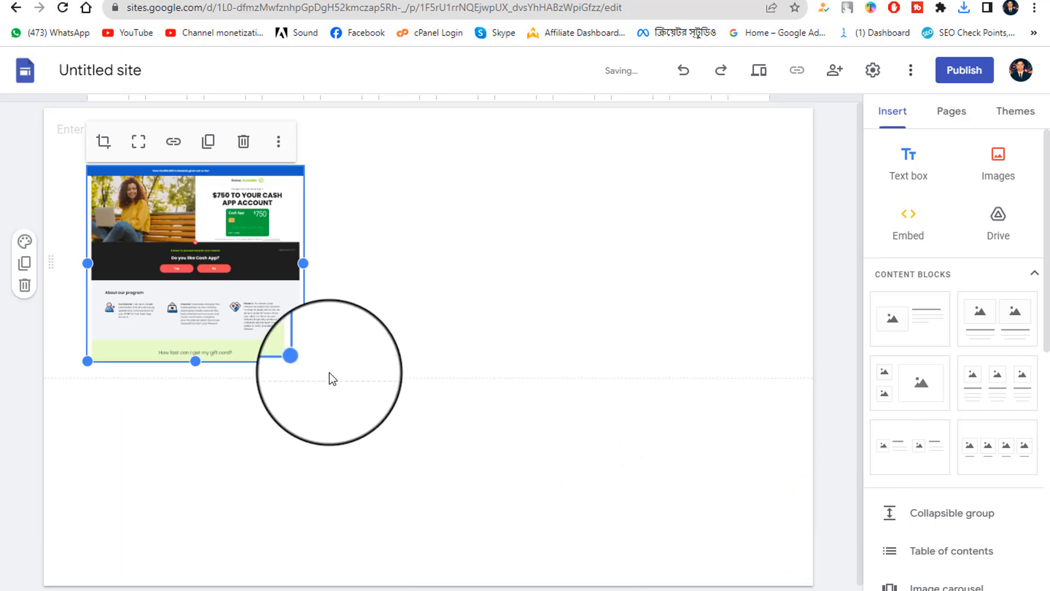
left_click_drag(304, 363, 785, 576)
left_click(544, 517)
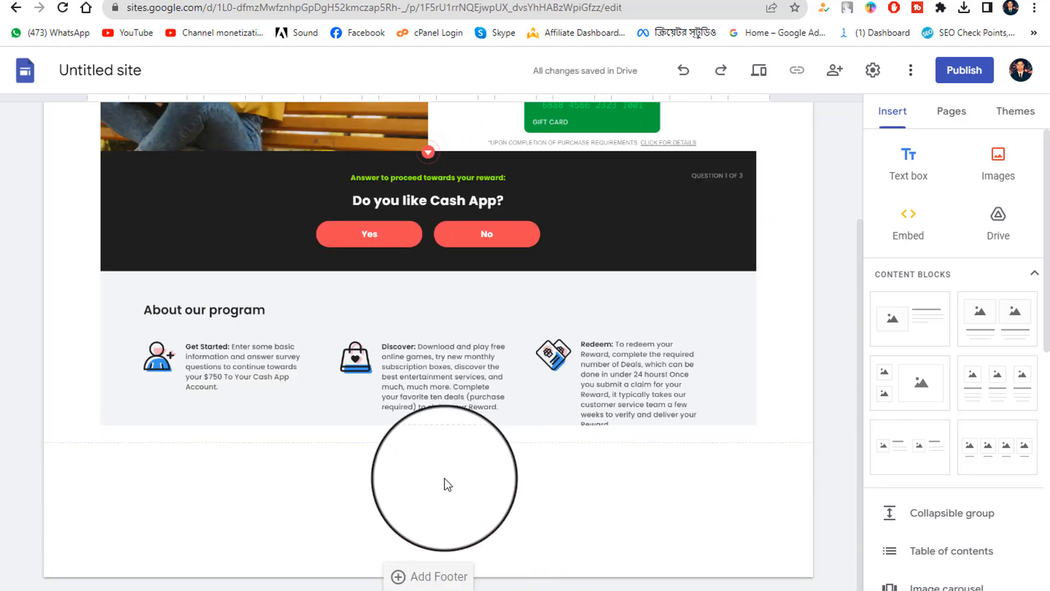
Start a new button for the page and name it "join".
scroll(973, 492, "down", 4)
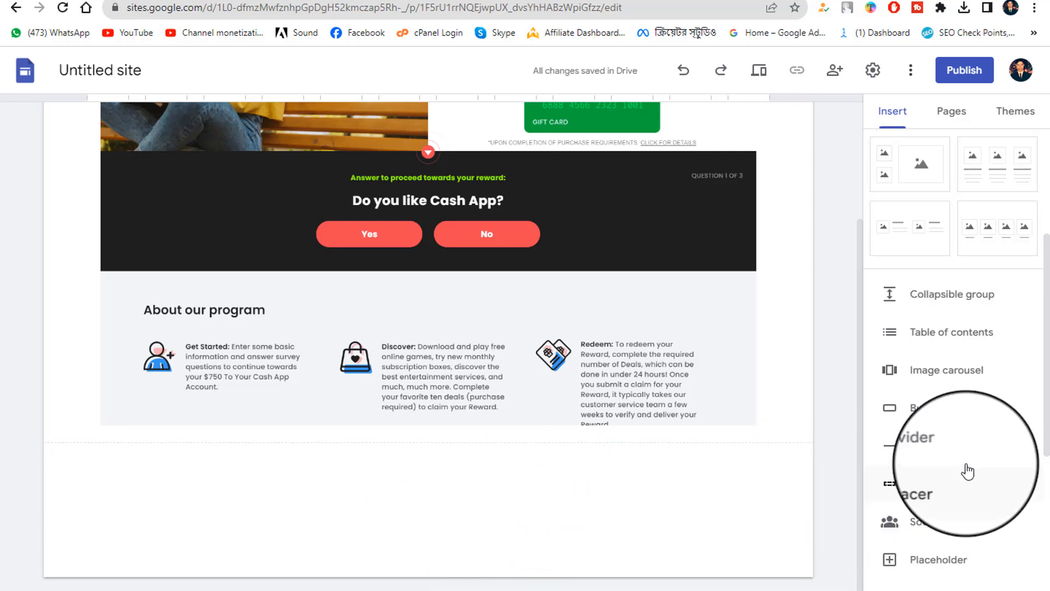
left_click(945, 405)
left_click(404, 293)
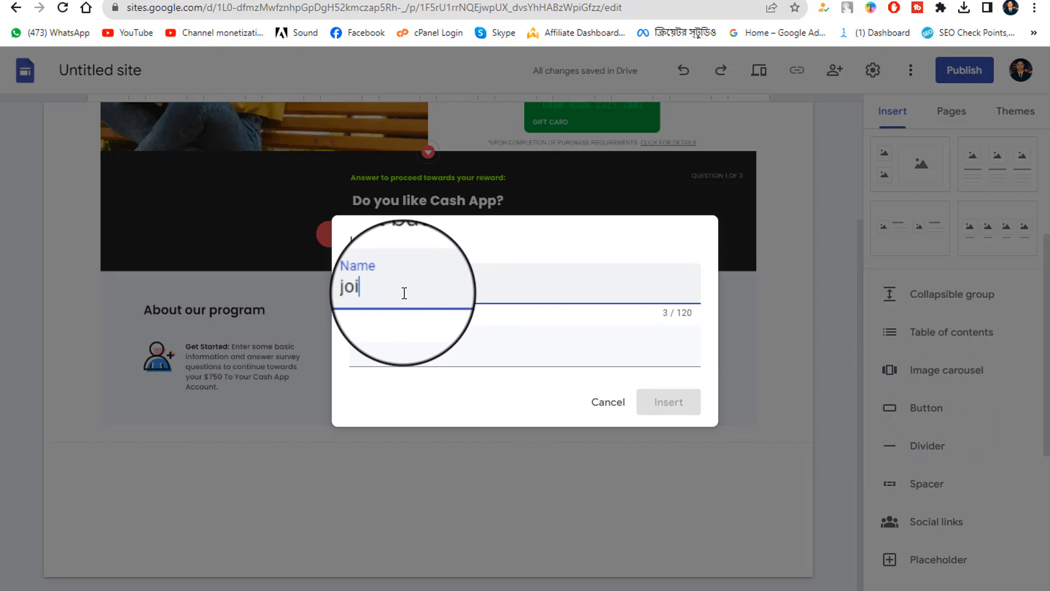
type("join")
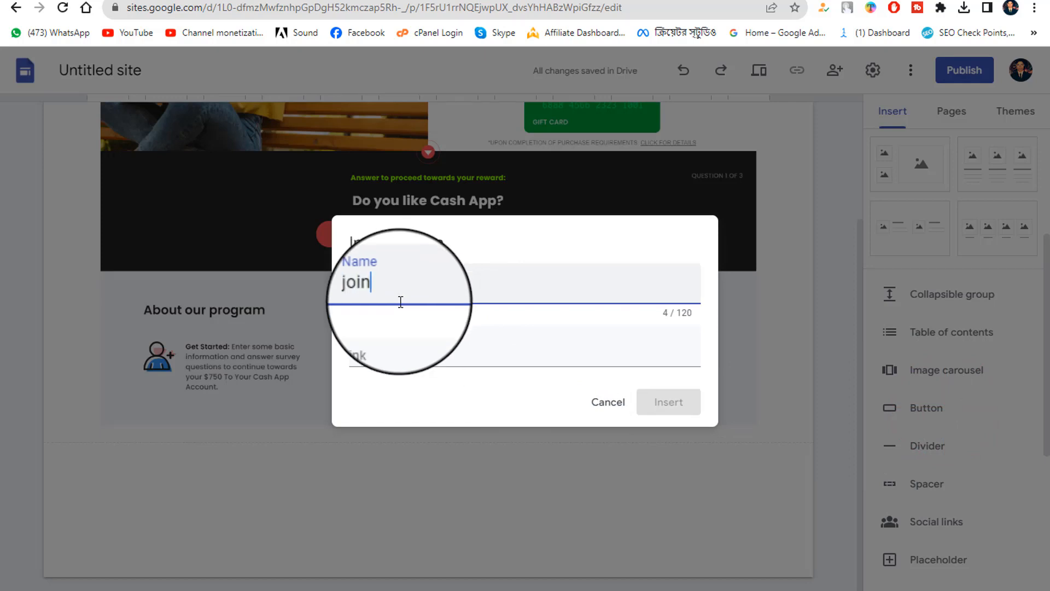
left_click(388, 356)
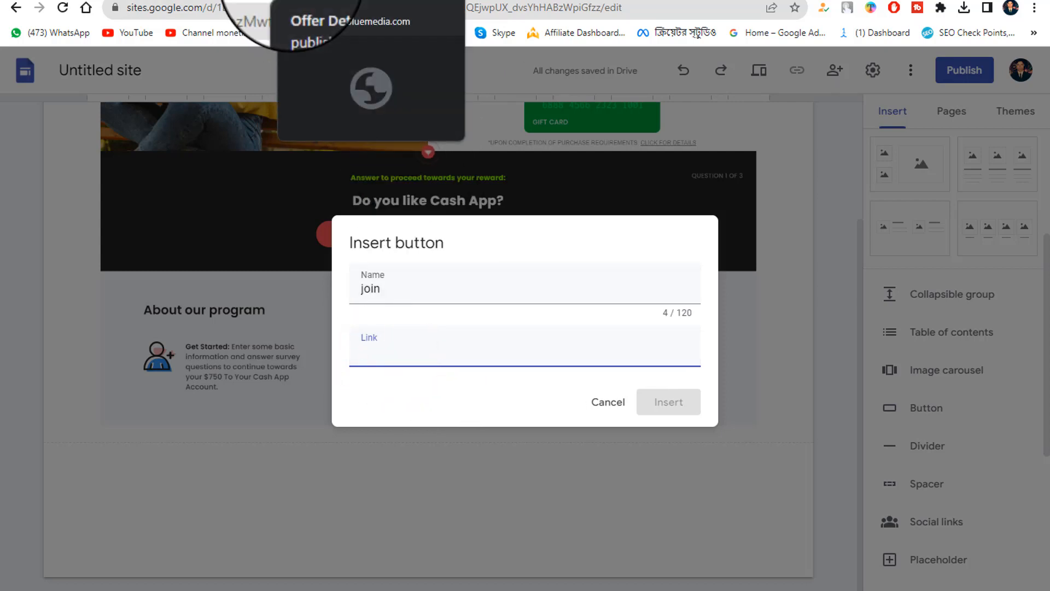
Switch back to the AdBlueMedia offer details and copy the offer link of the Cash $750 offer.
left_click(296, 1)
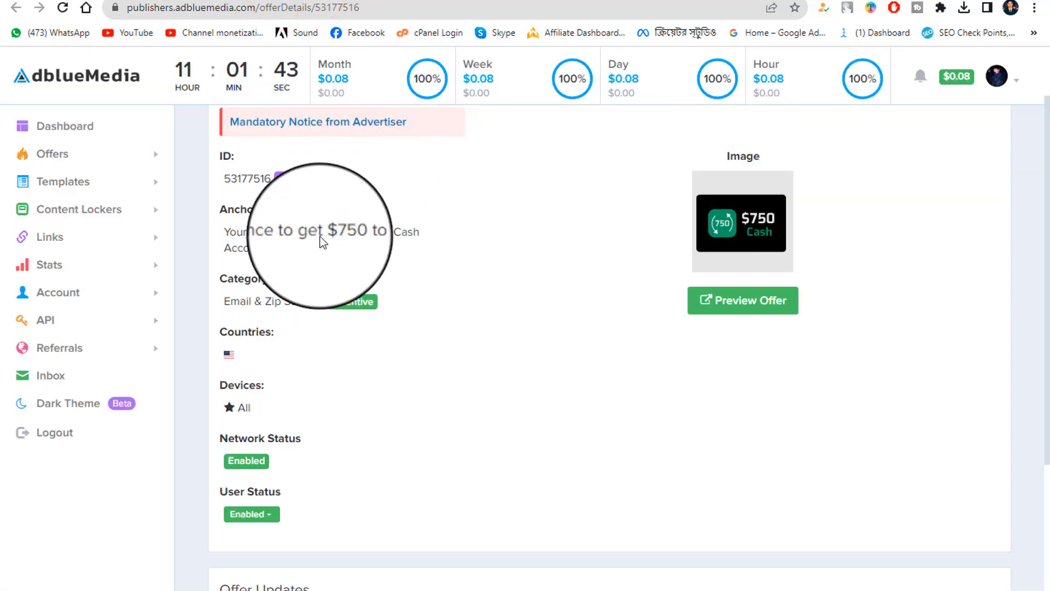
left_click(297, 178)
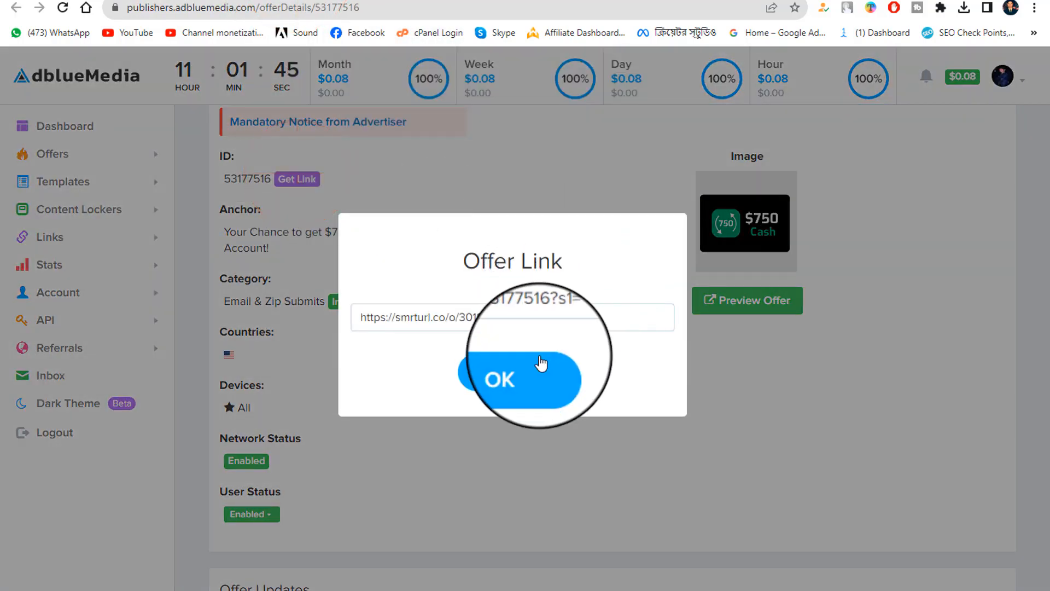
left_click(510, 371)
left_click_drag(589, 318, 232, 318)
right_click(404, 308)
left_click(445, 357)
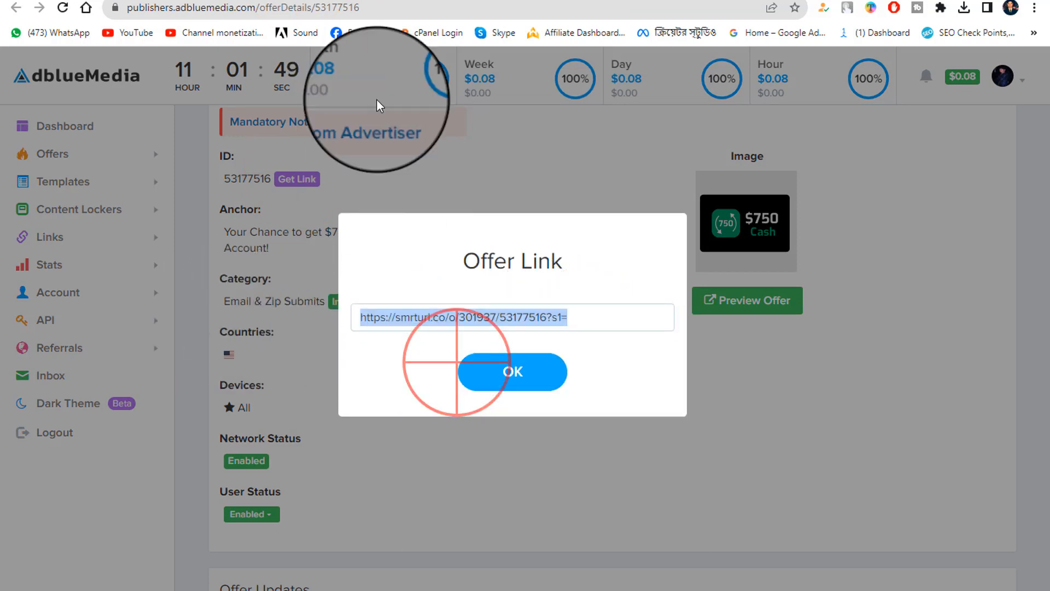
Return to Google Sites, paste the offer link into the join button, insert it and stretch it across the full content width.
left_click(520, 1)
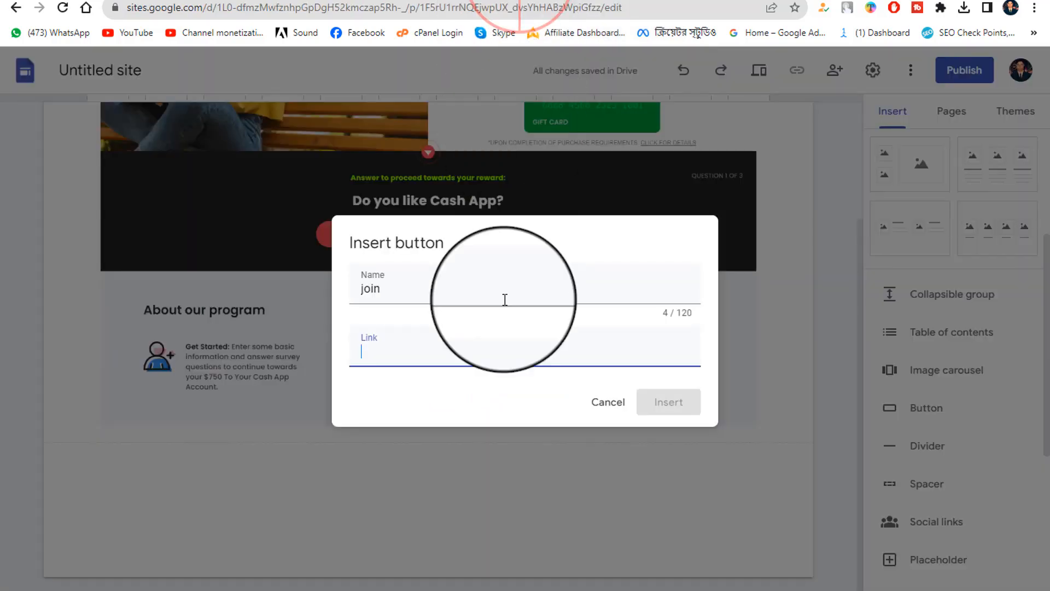
right_click(381, 354)
left_click(425, 454)
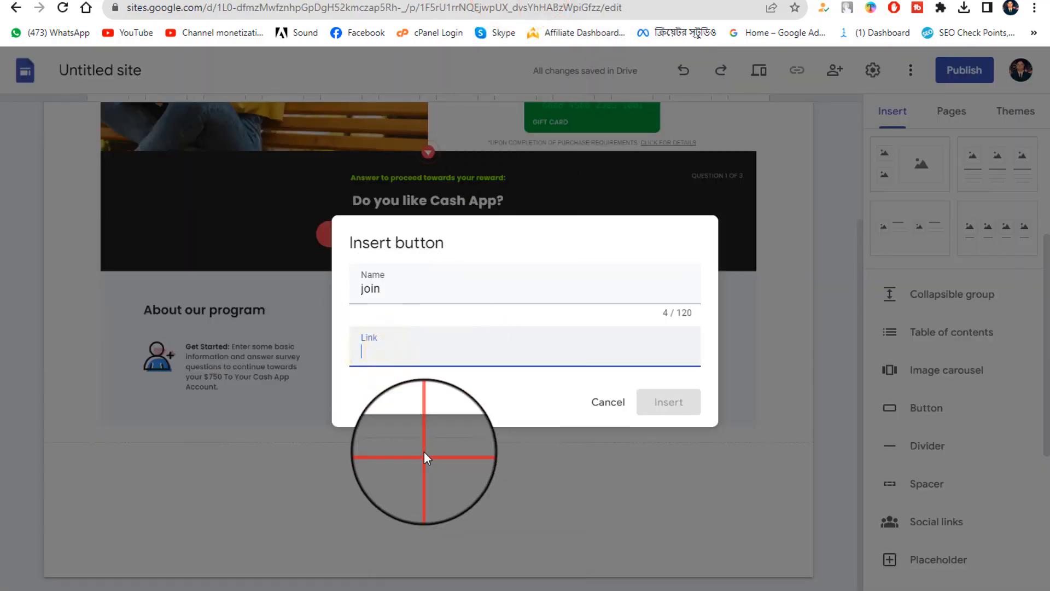
left_click(666, 419)
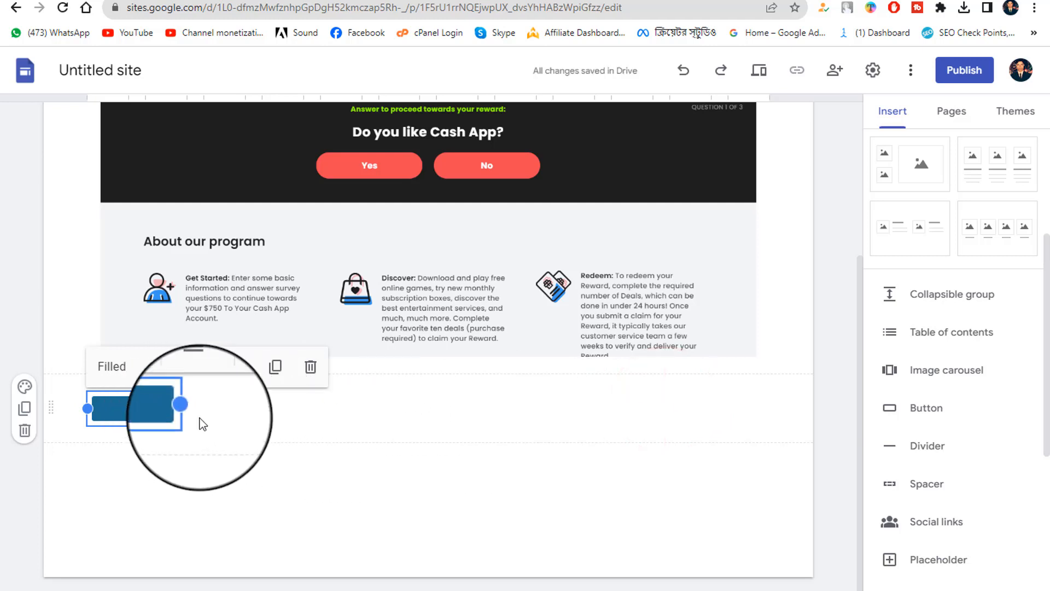
left_click_drag(193, 409, 809, 425)
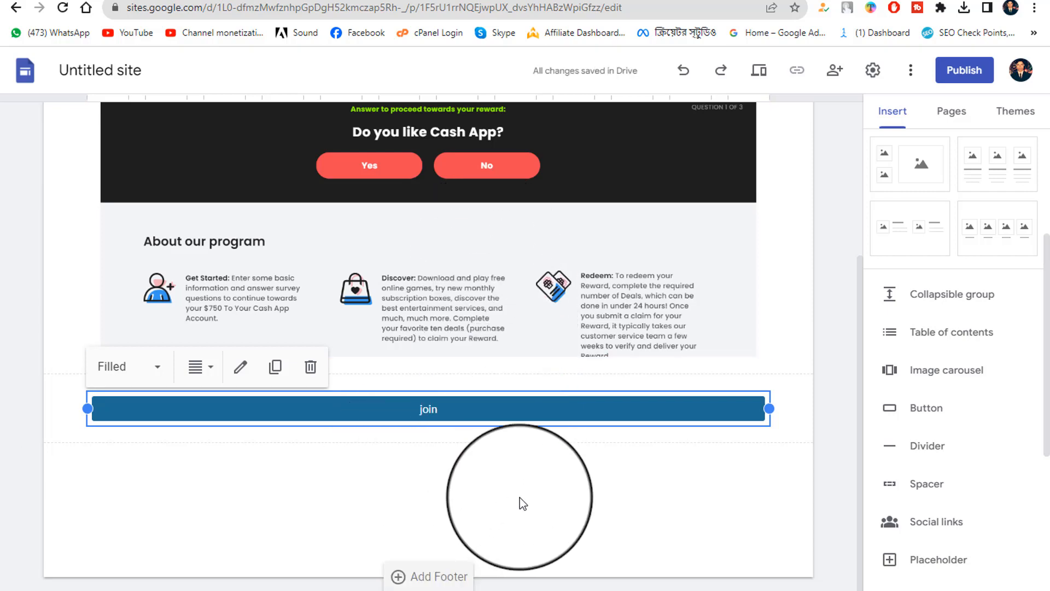
Link the landing page image to the copied offer URL.
scroll(519, 494, "up", 4)
scroll(517, 470, "down", 4)
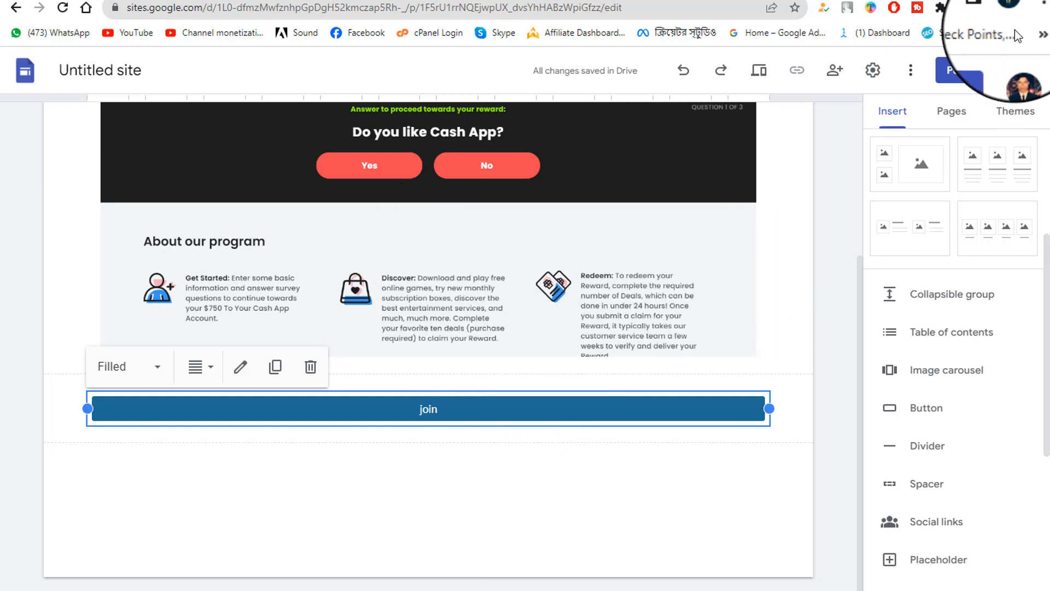
scroll(527, 301, "up", 4)
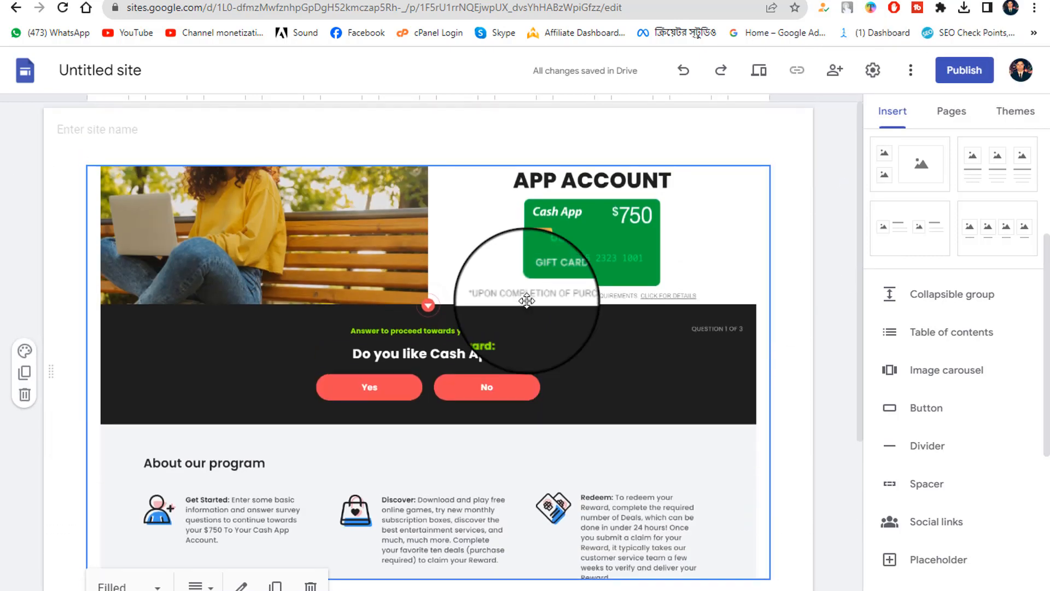
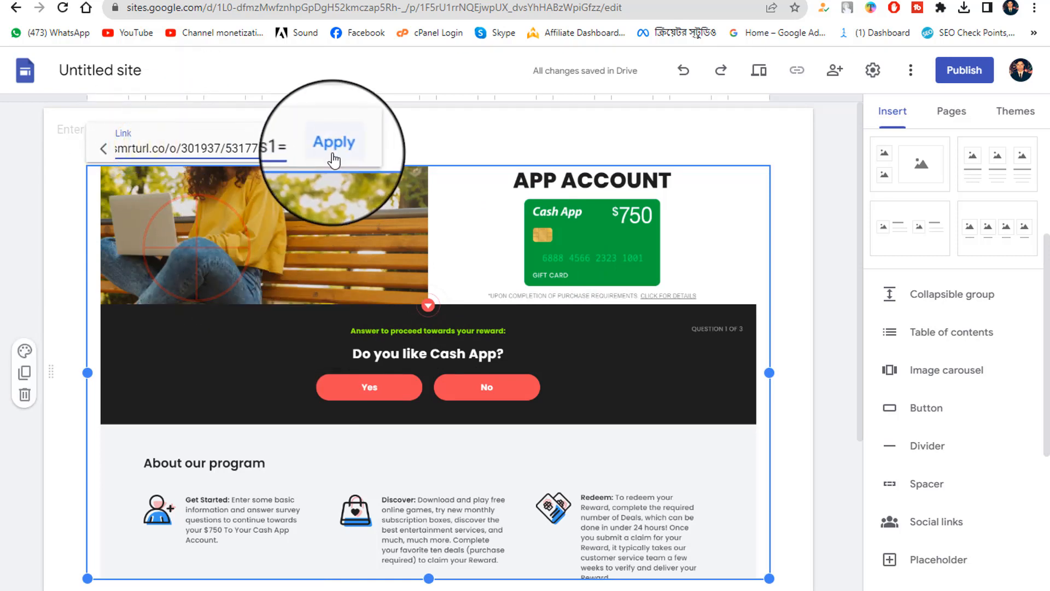
left_click(333, 158)
scroll(488, 282, "down", 4)
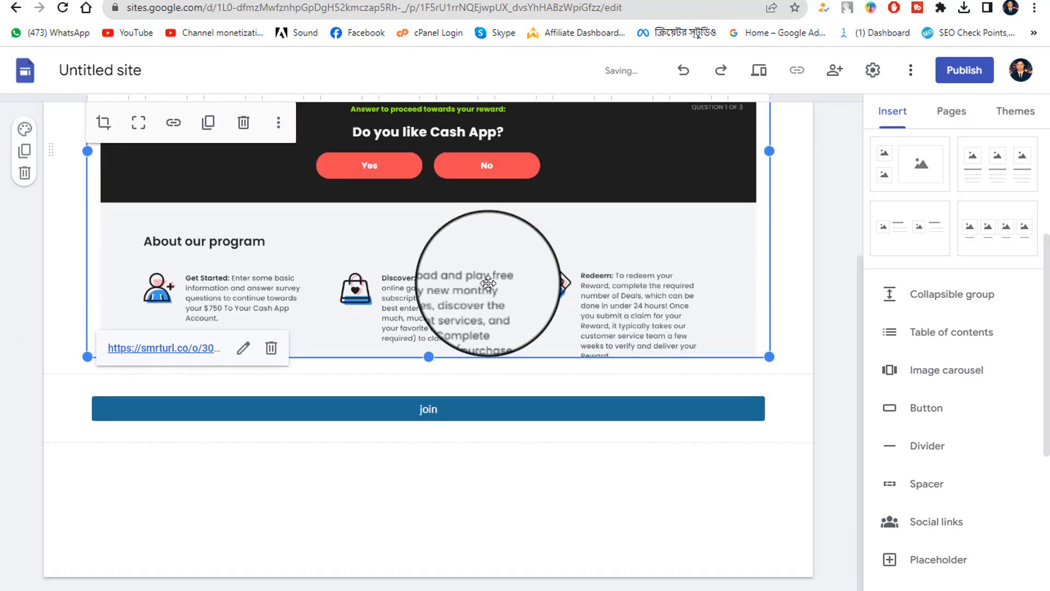
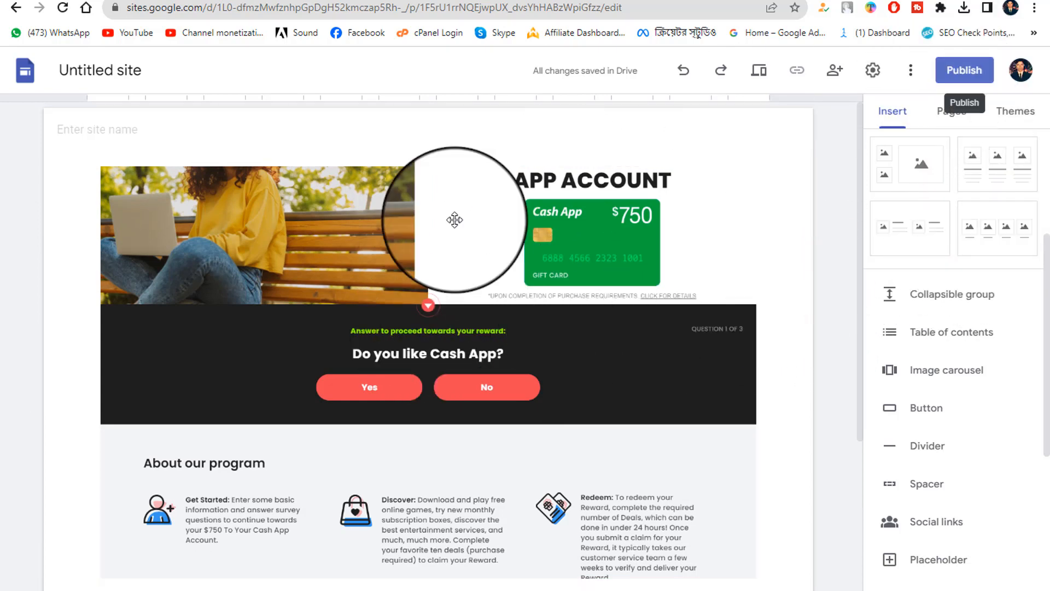
Enter "Cashapp offer" as the site name in the page header.
left_click(87, 129)
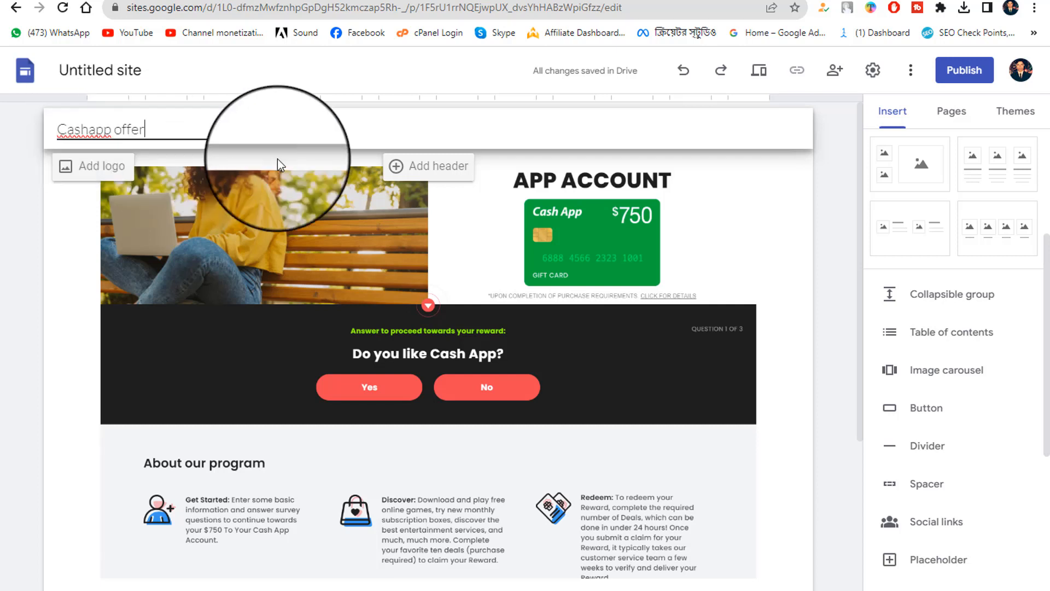
Publish the site to the web with the web address cashappoffer67.
left_click(964, 70)
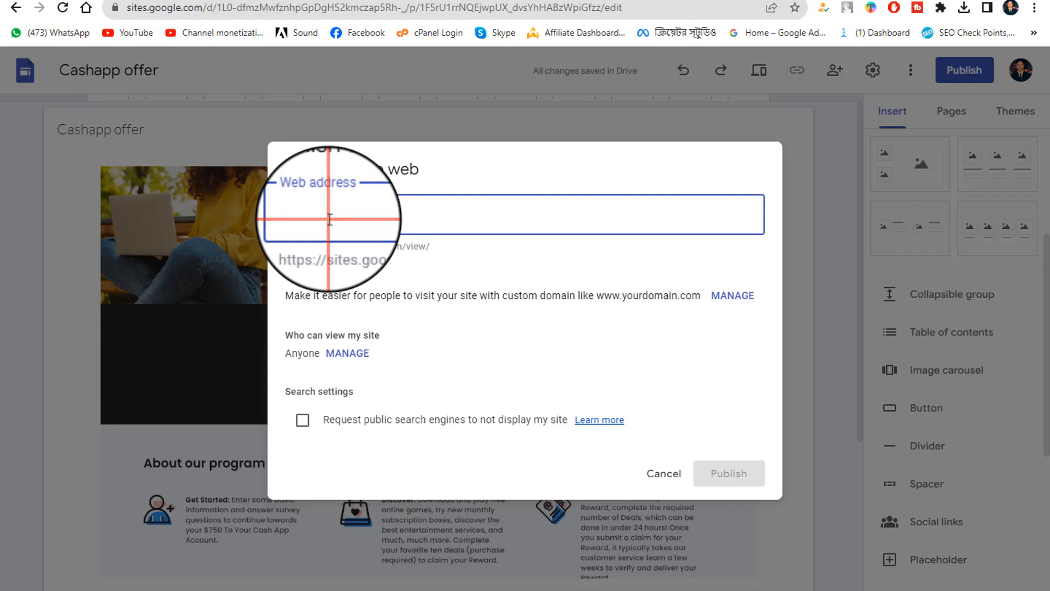
type("ca")
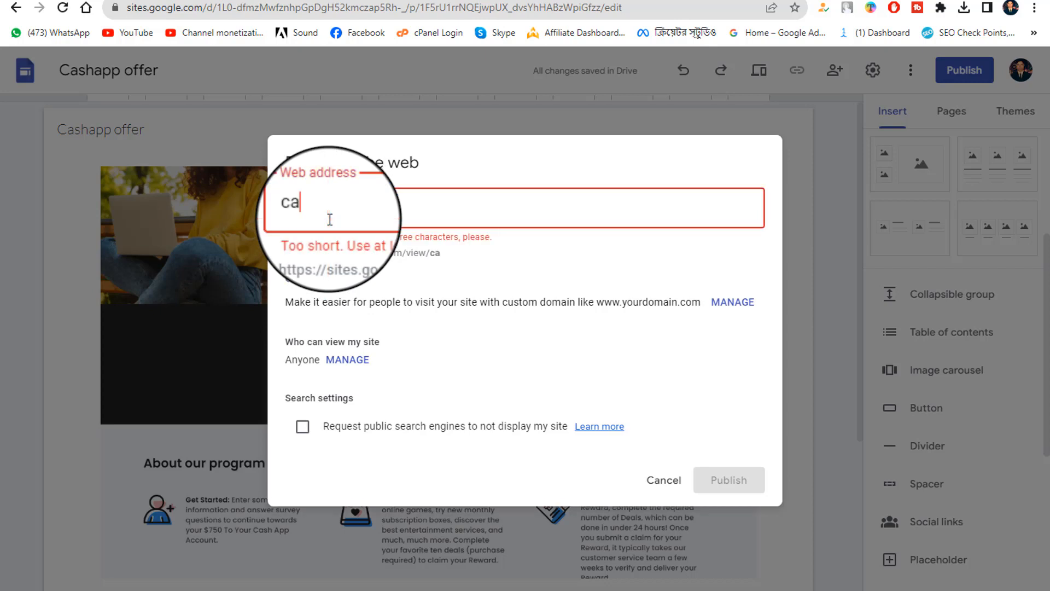
type("shappoffer67")
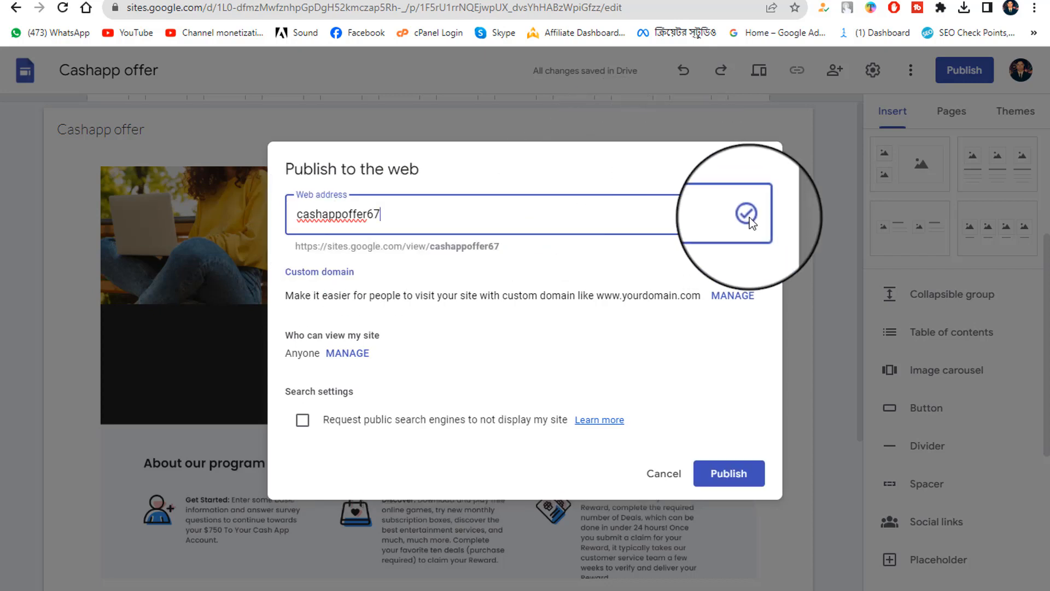
left_click(729, 476)
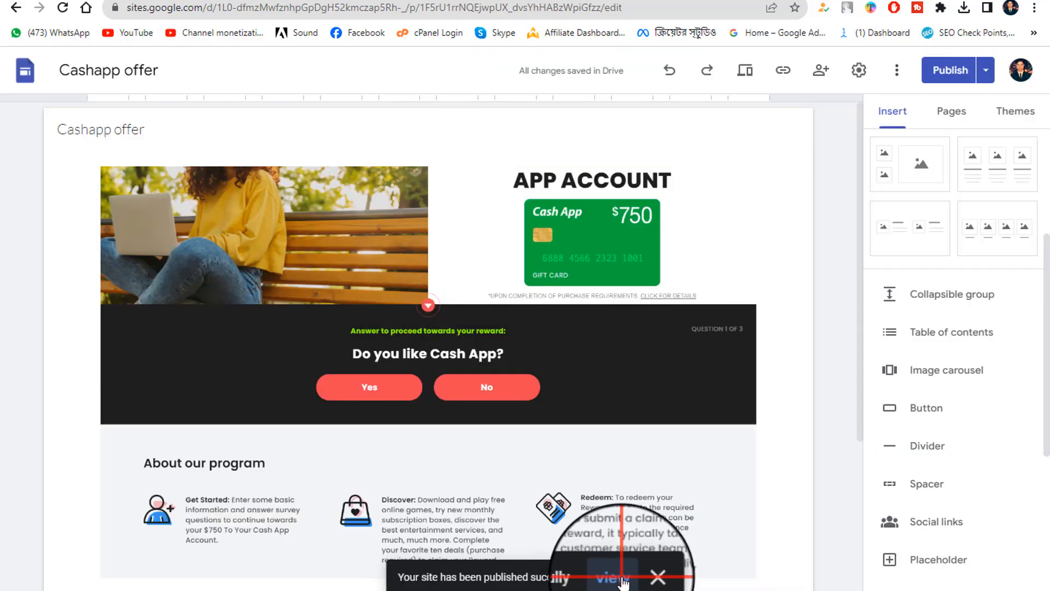
View the published site and copy its web address without the /home ending.
left_click(624, 580)
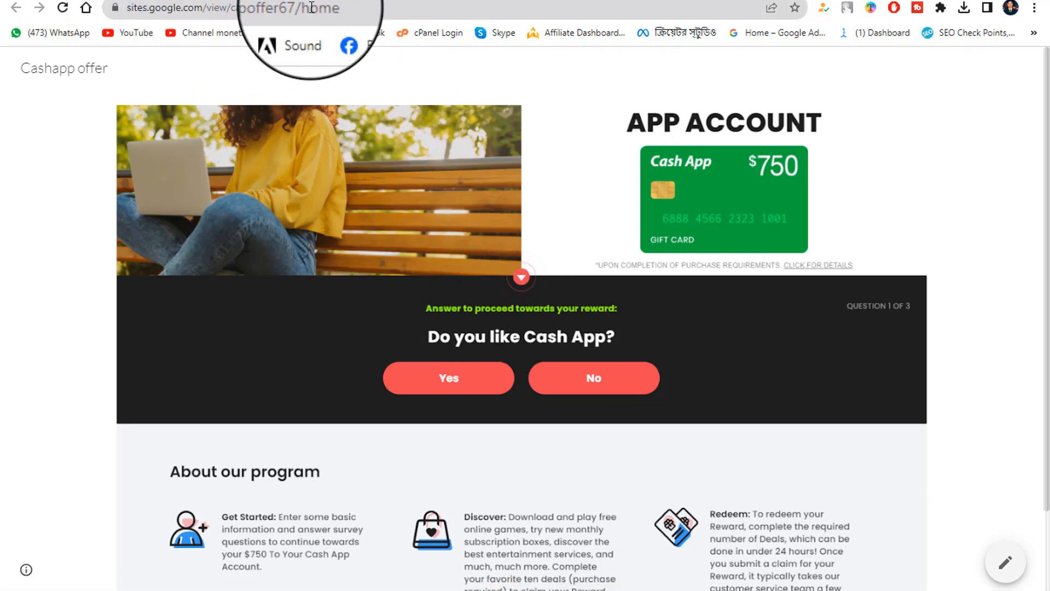
left_click(309, 6)
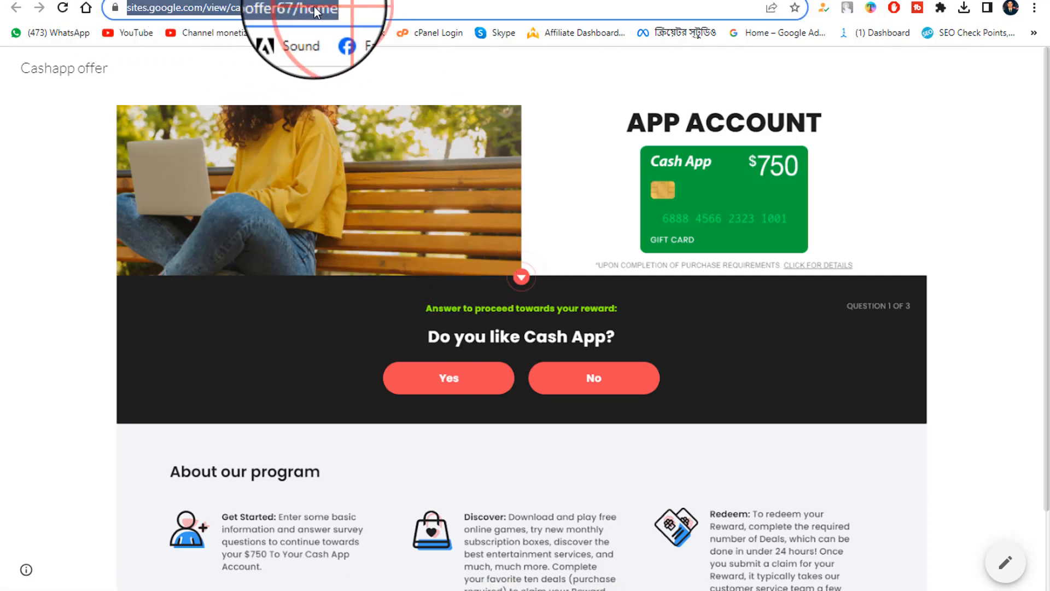
left_click(320, 6)
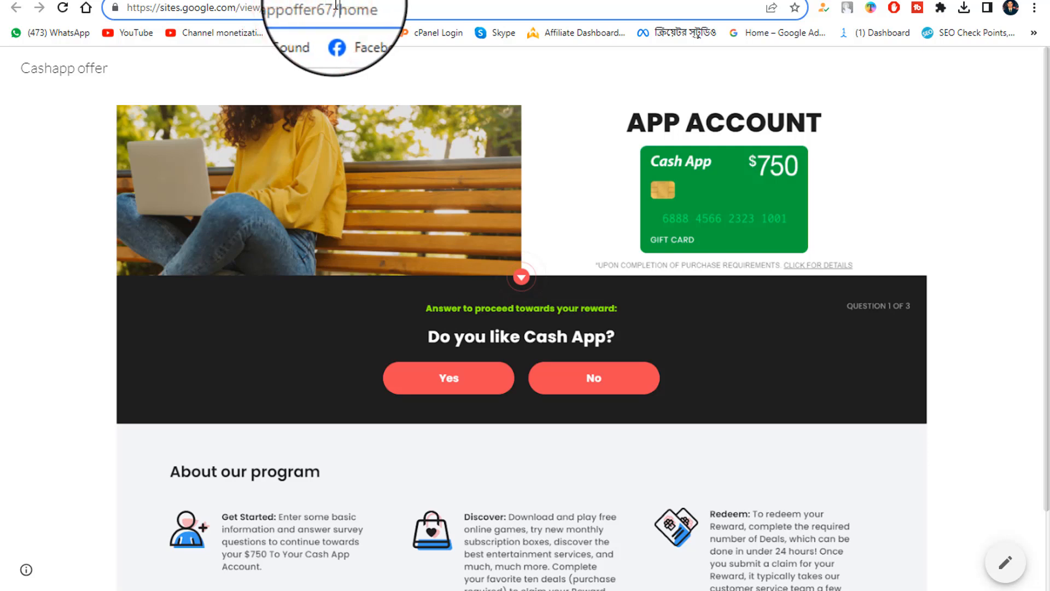
left_click_drag(340, 6, 71, 9)
key("BackSpace")
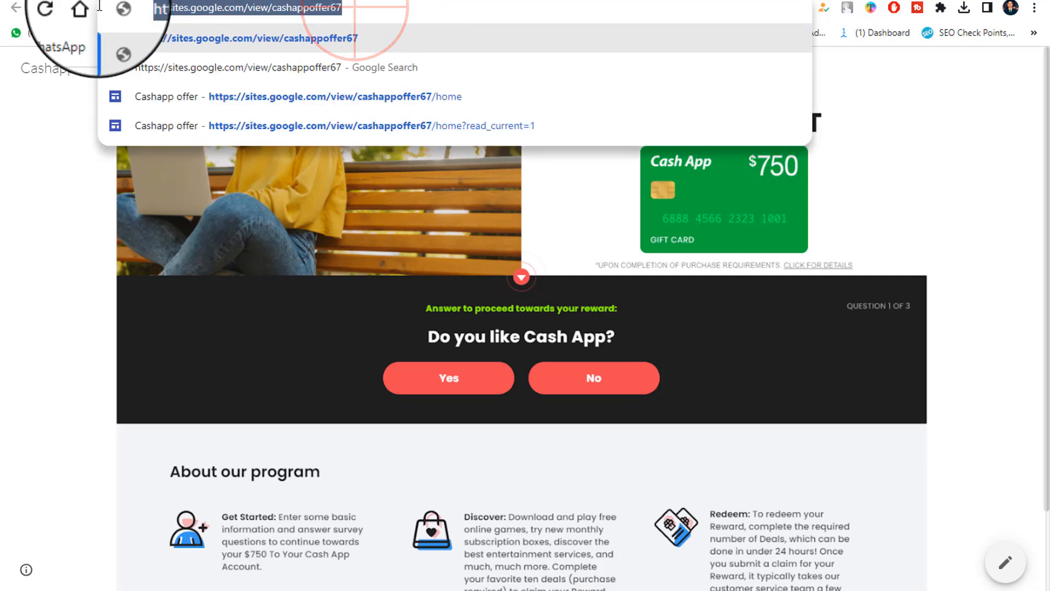
right_click(193, 12)
left_click(274, 101)
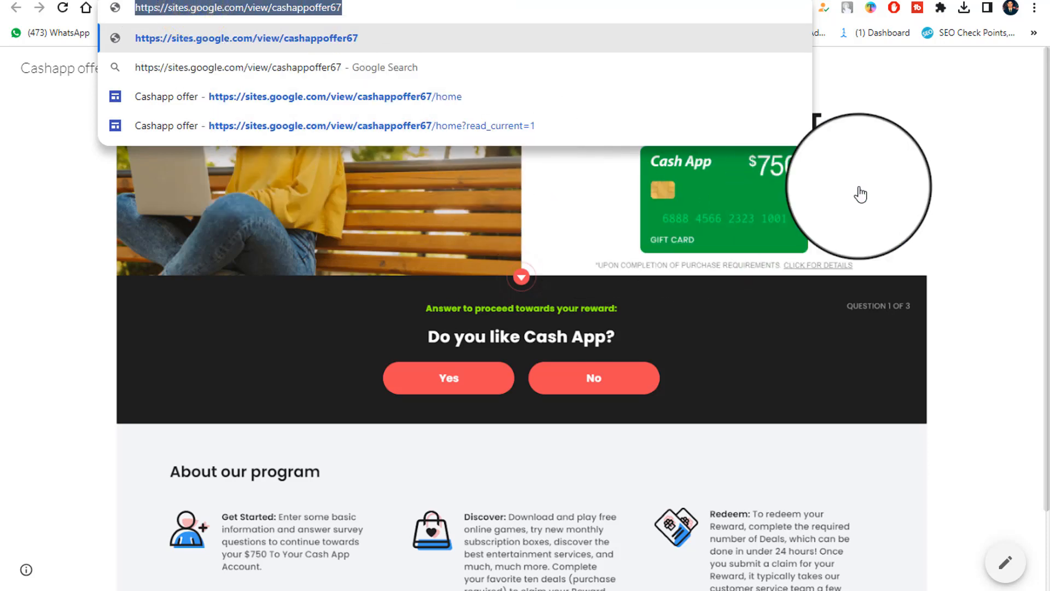
left_click(951, 114)
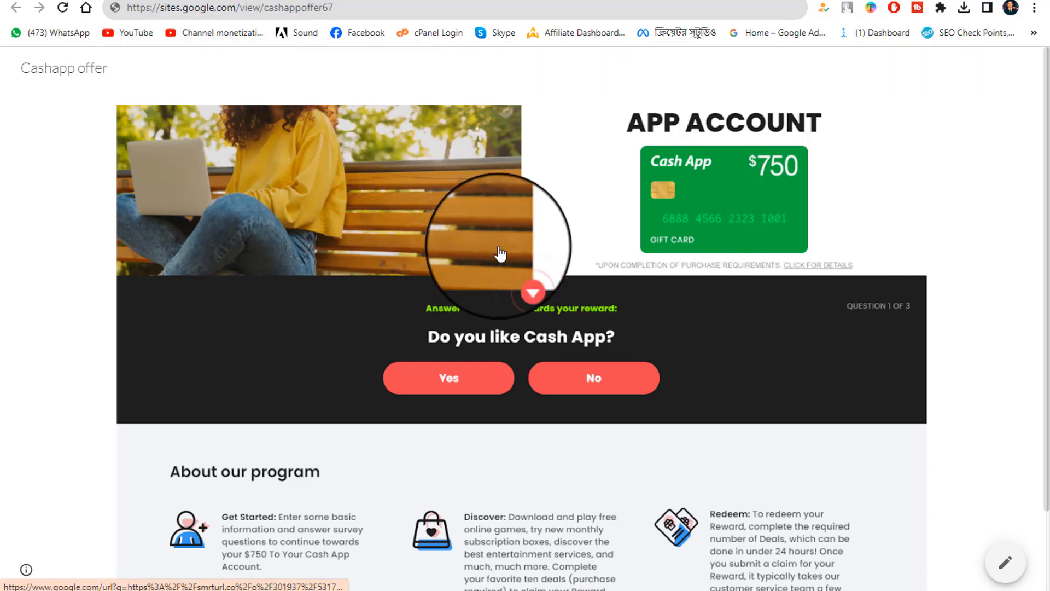
Examine the published landing page from its linked offer image down to the join button.
scroll(553, 306, "down", 1)
scroll(614, 355, "up", 1)
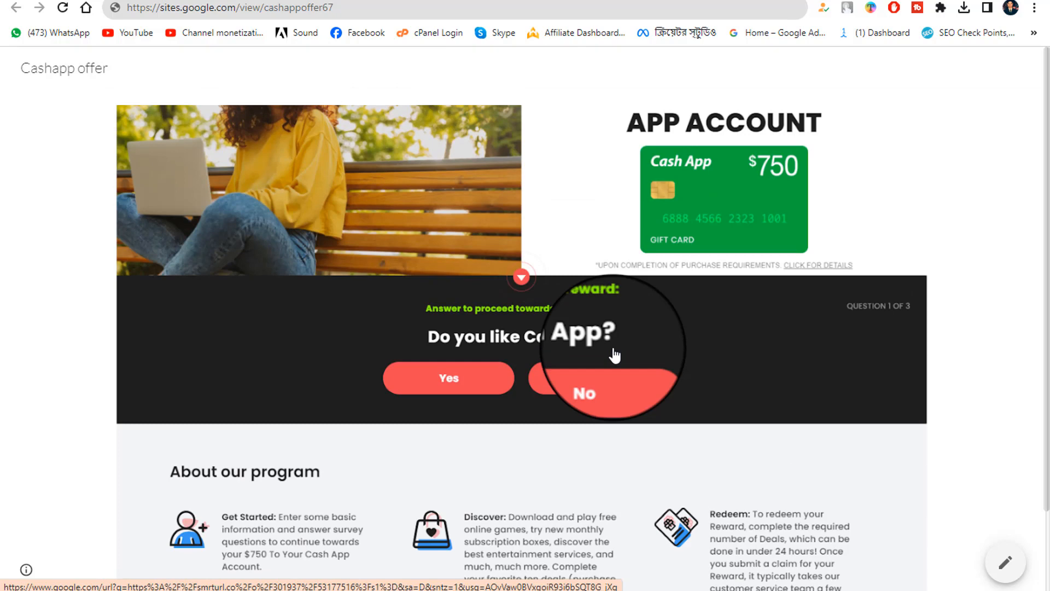
scroll(615, 356, "down", 1)
scroll(605, 344, "up", 1)
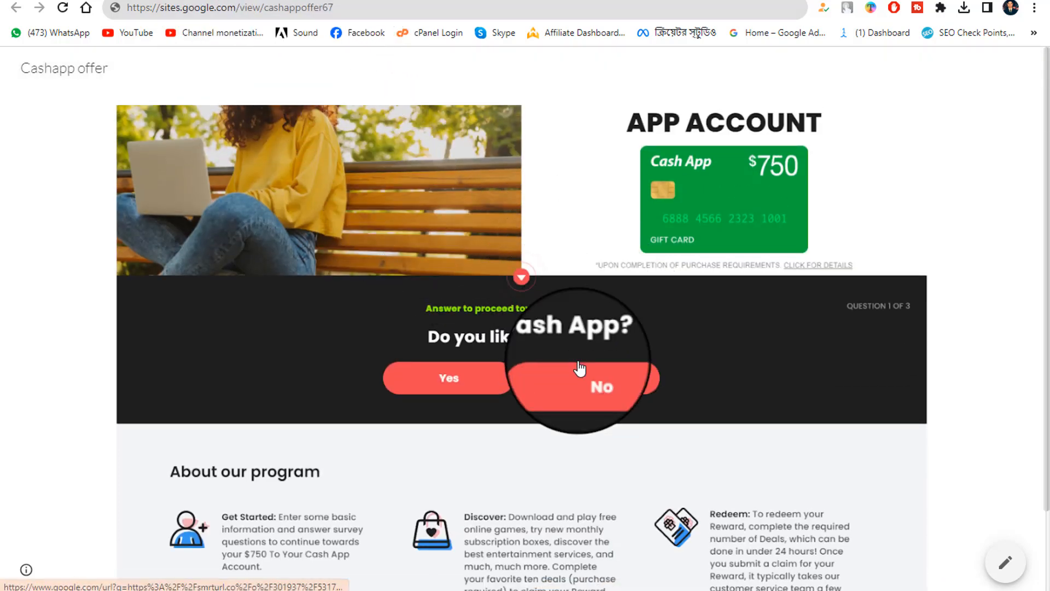
scroll(579, 360, "down", 2)
scroll(581, 361, "up", 2)
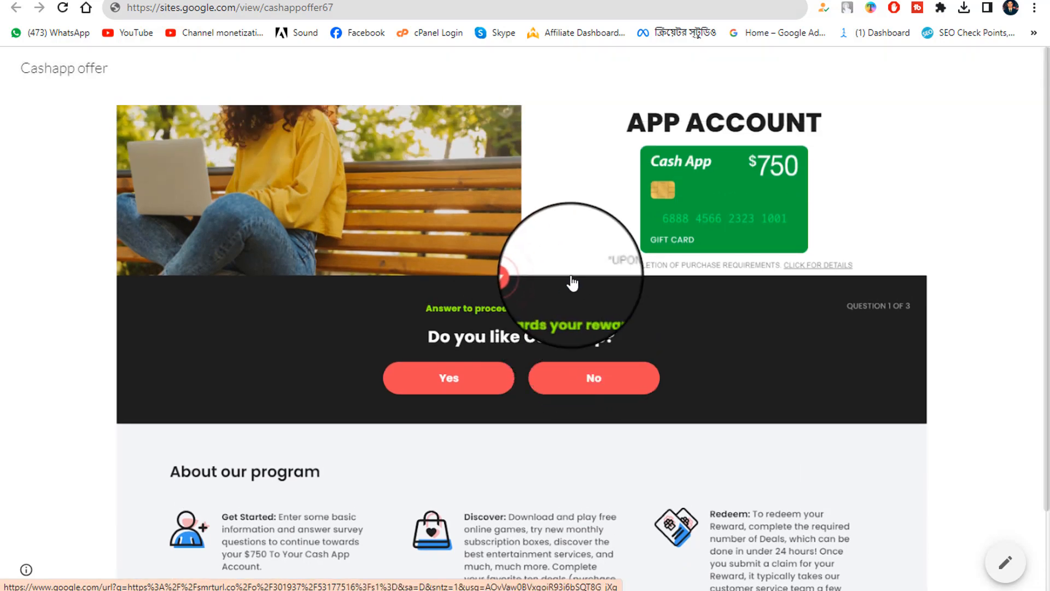
scroll(535, 344, "down", 2)
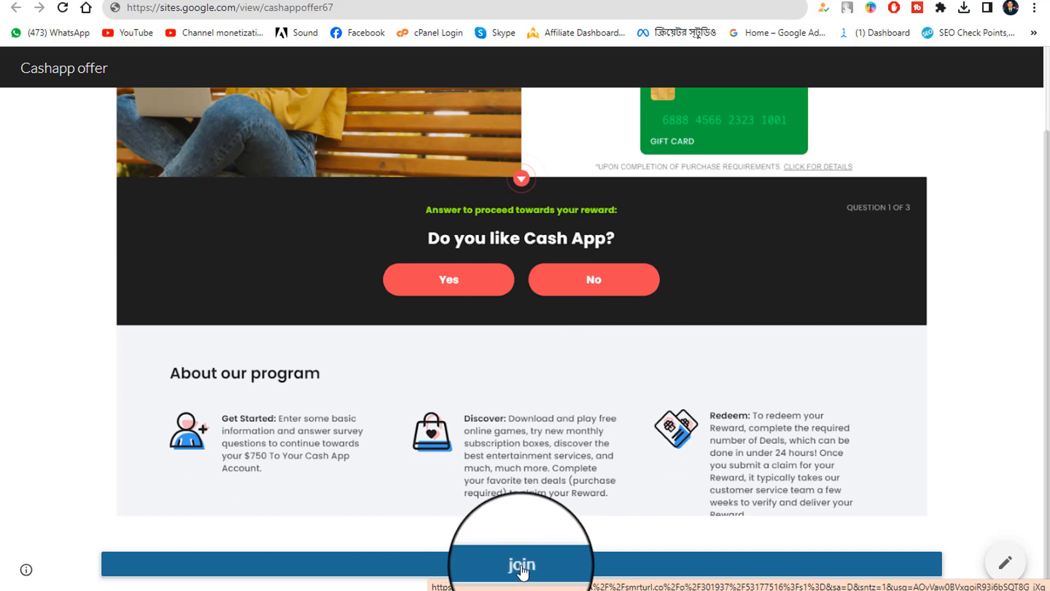
scroll(602, 460, "up", 2)
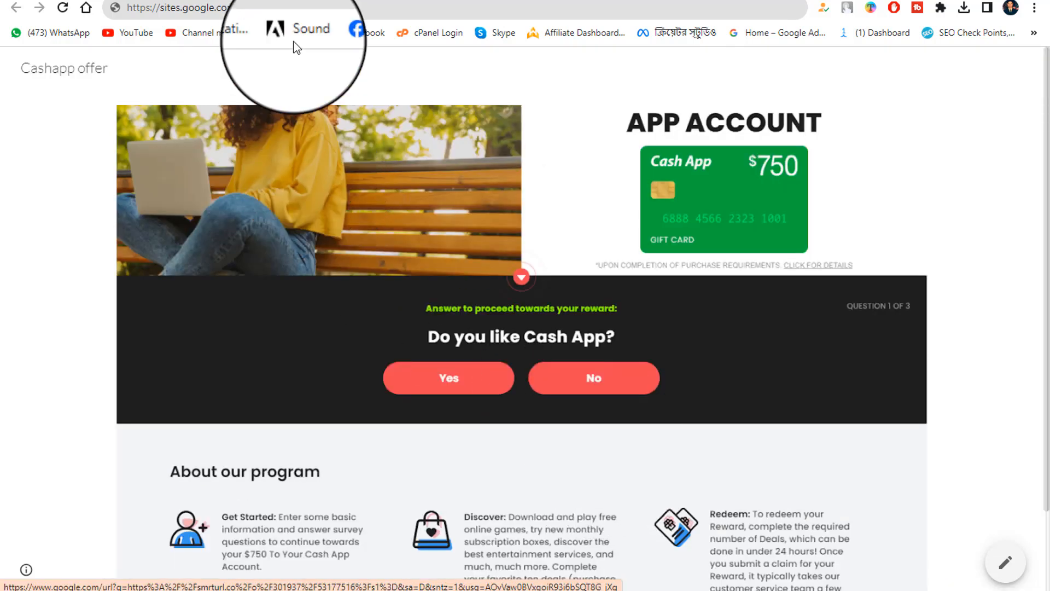
Copy the published page's URL, switch to the Facebook group USA Giveaway Exchange 24/7 and paste it into a new post.
left_click(310, 10)
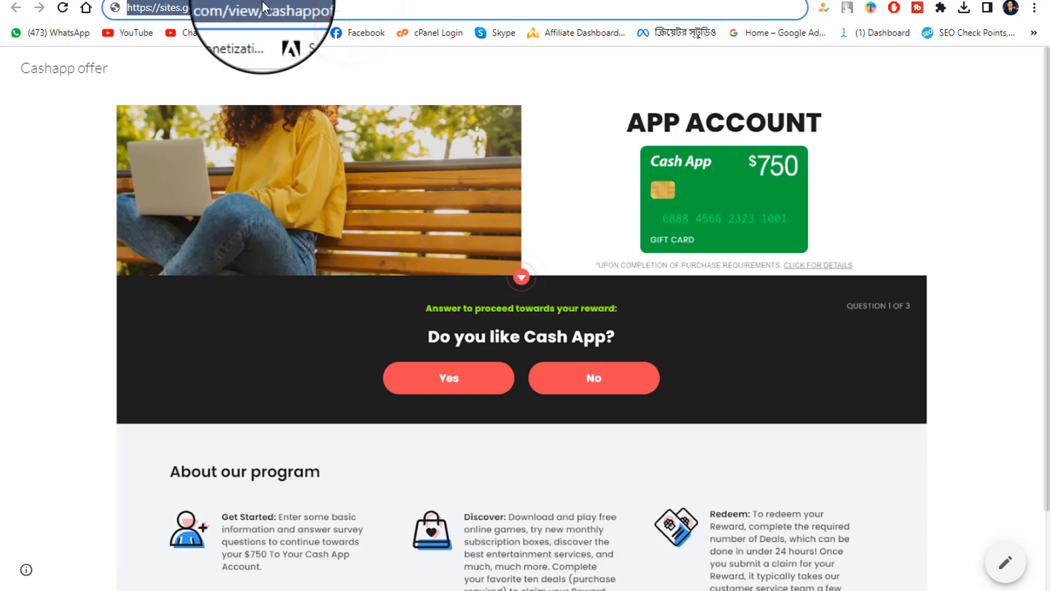
right_click(262, 5)
left_click(318, 93)
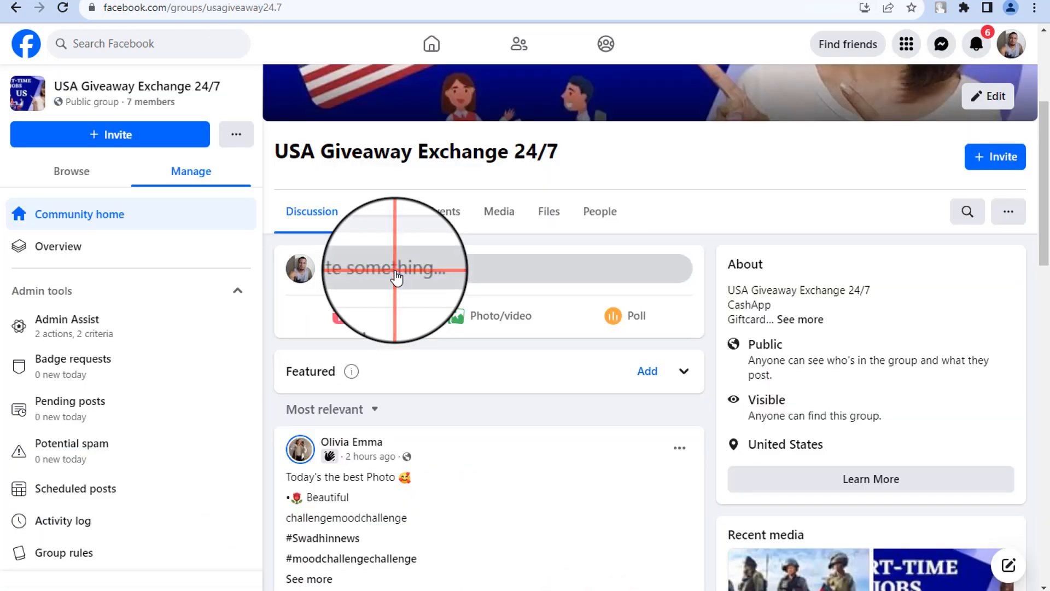
left_click(391, 268)
right_click(405, 261)
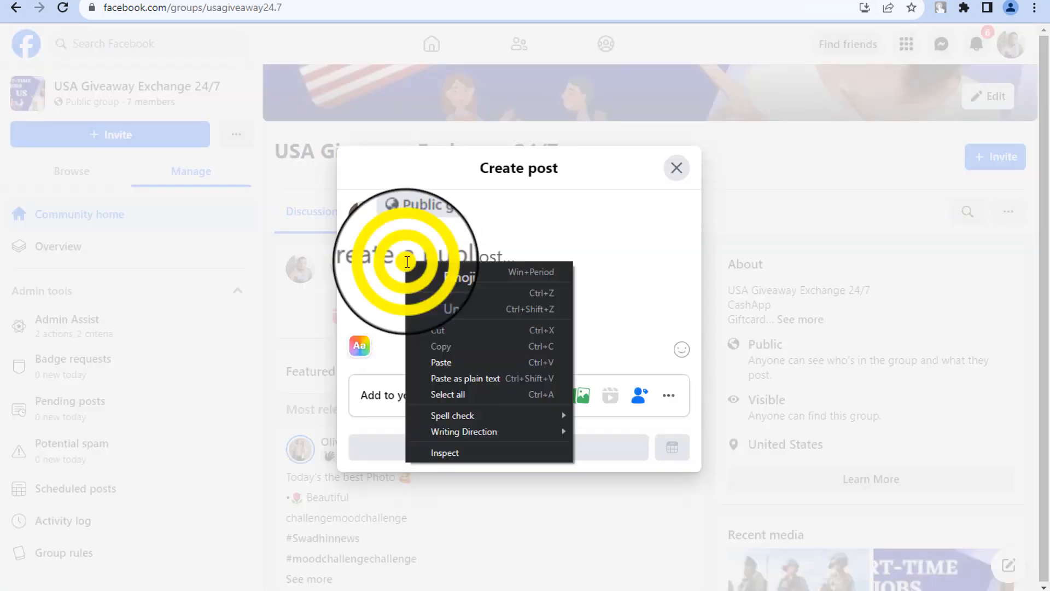
left_click(468, 362)
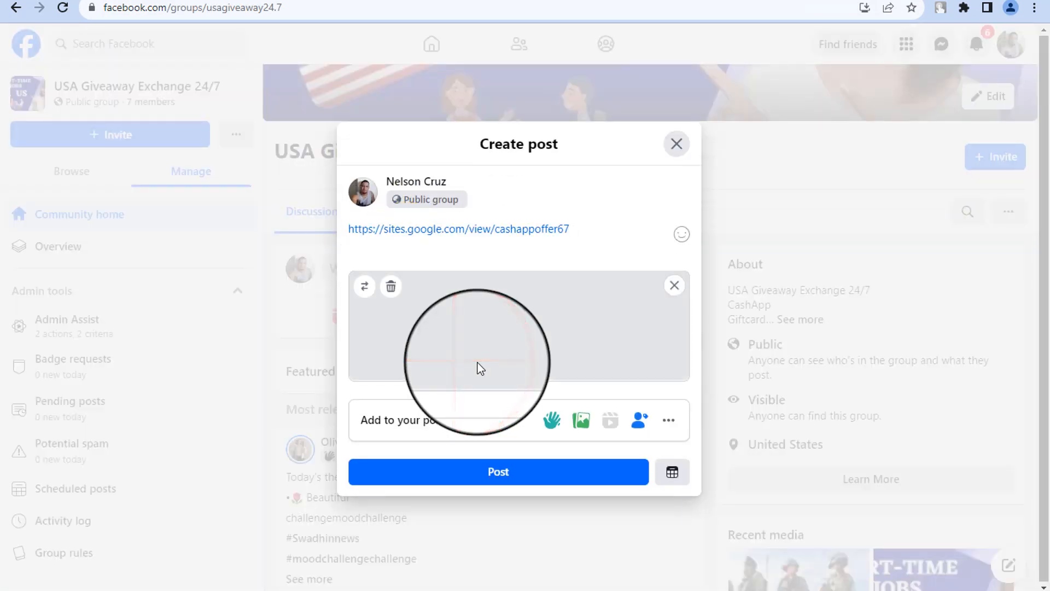
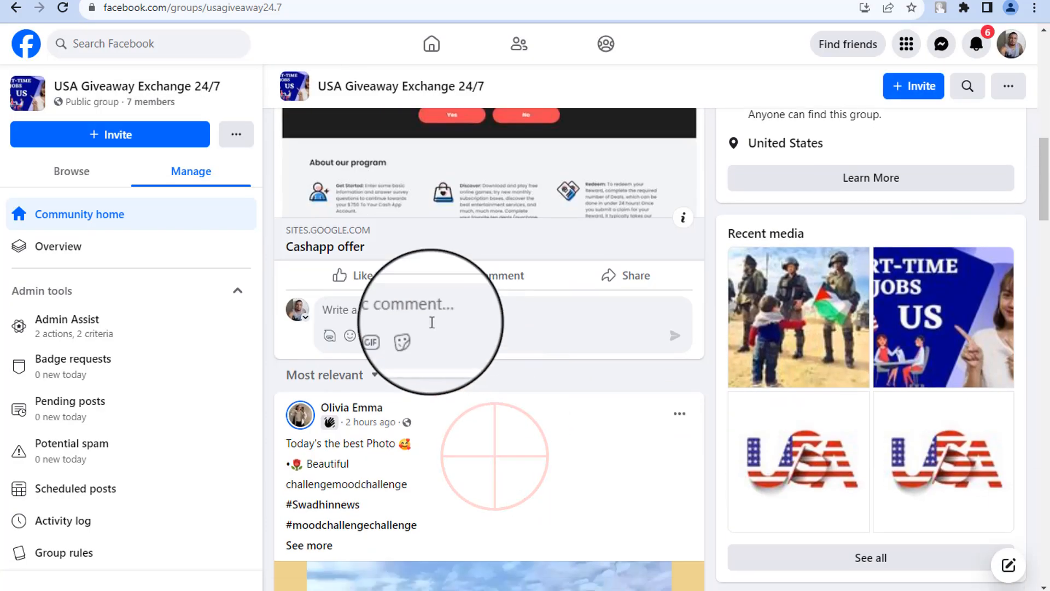
Post the landing page link as a public comment under the Cashapp offer post.
left_click(394, 302)
right_click(394, 302)
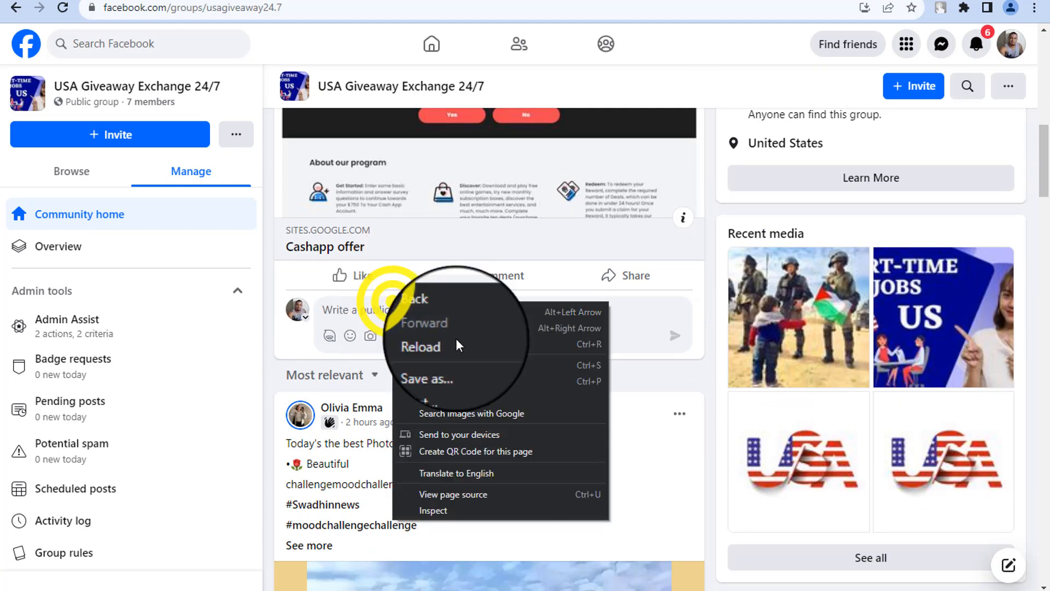
left_click(371, 310)
right_click(372, 311)
left_click(447, 412)
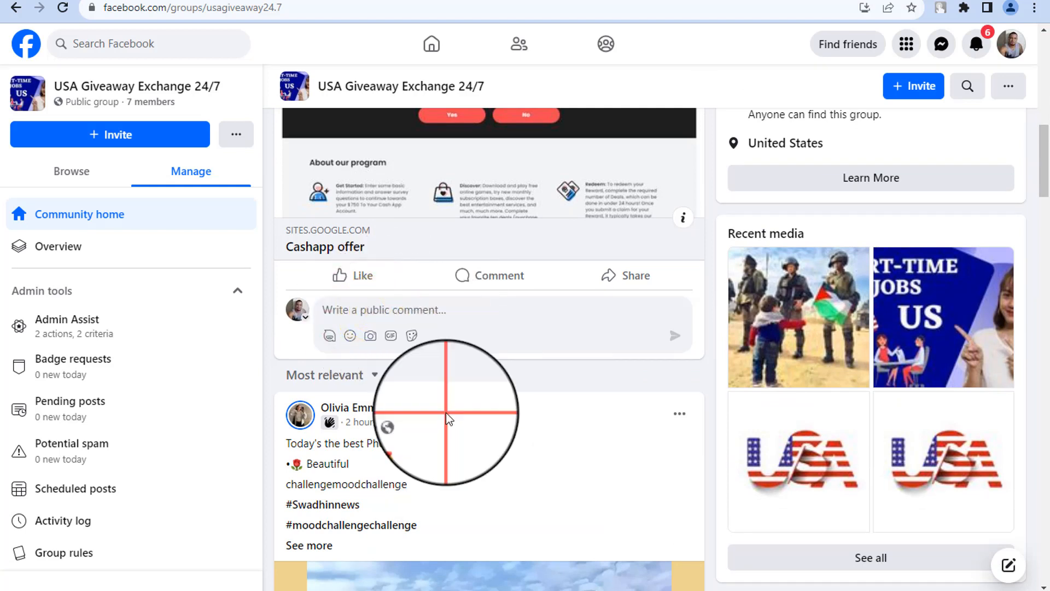
left_click(664, 333)
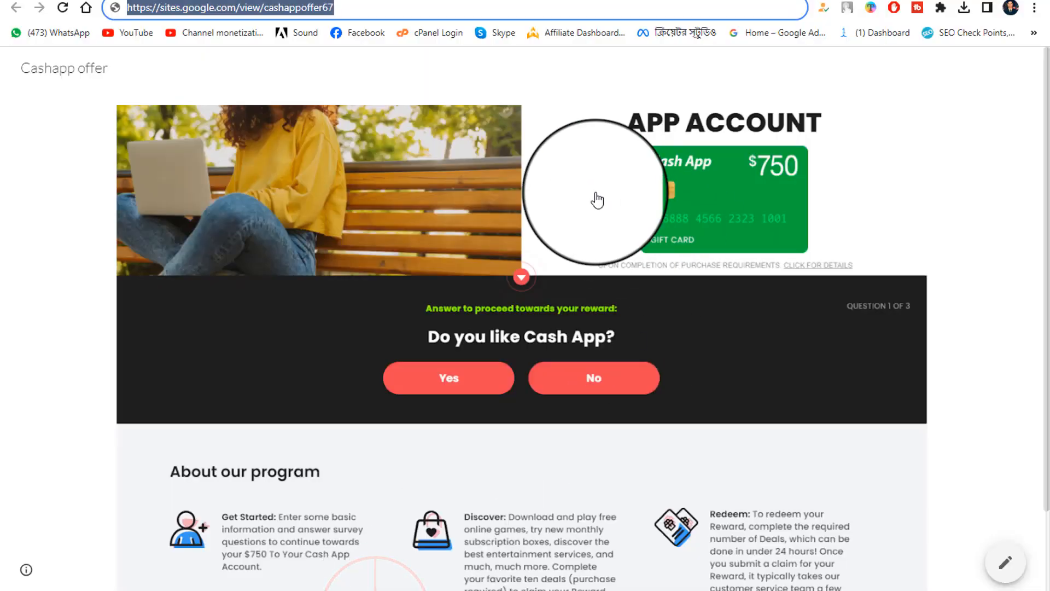
Switch to the AdBlueMedia offer details and copy the direct offer link of the Cash $750 offer.
left_click(285, 0)
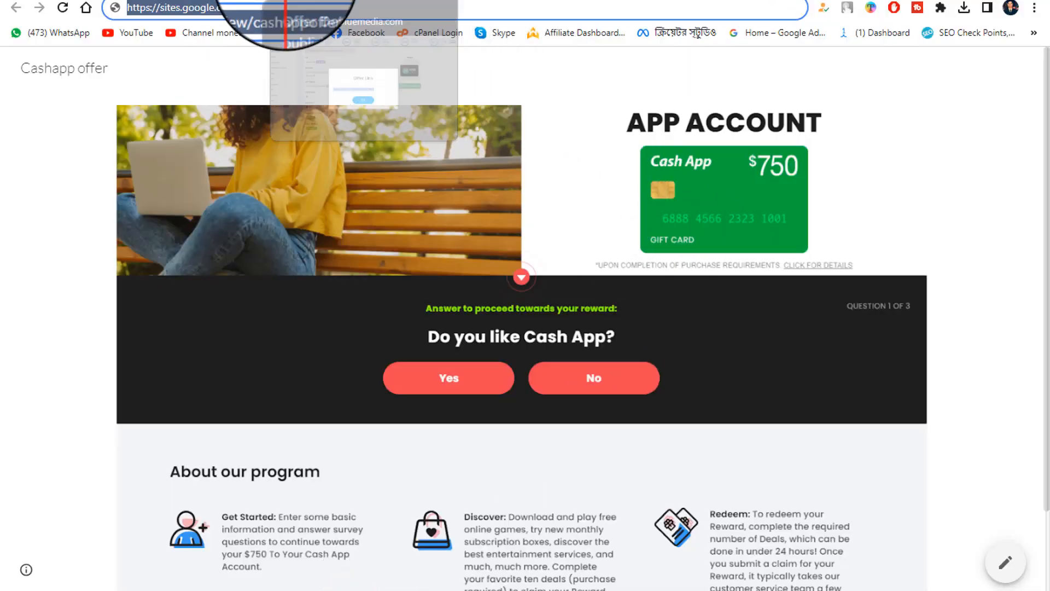
left_click(517, 391)
left_click(297, 179)
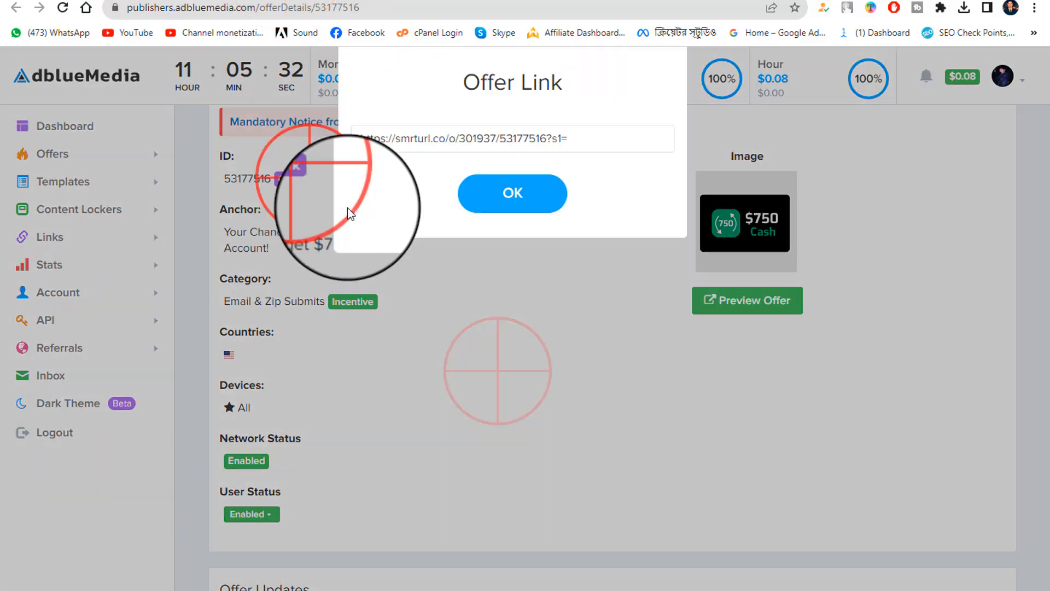
right_click(403, 317)
left_click(437, 362)
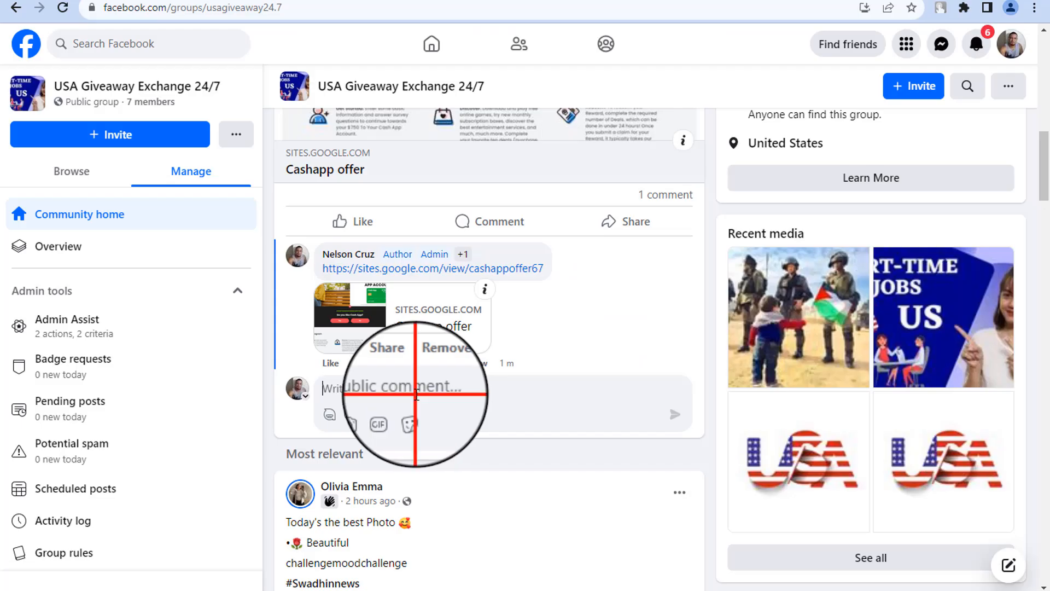
Return to the Facebook group and try to post the direct offer link as another comment under the Cashapp offer post.
right_click(414, 392)
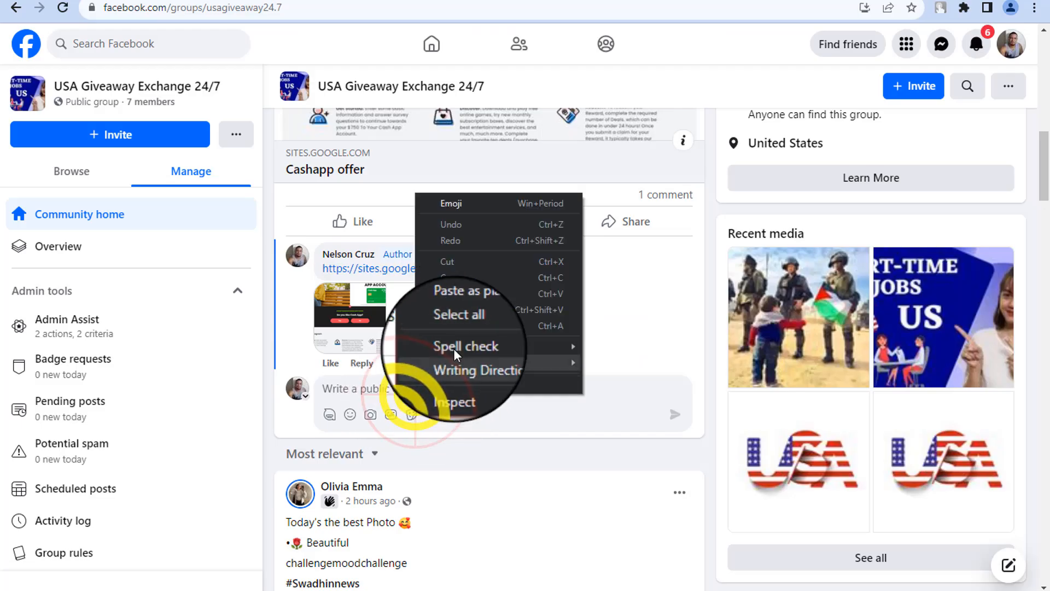
left_click(461, 293)
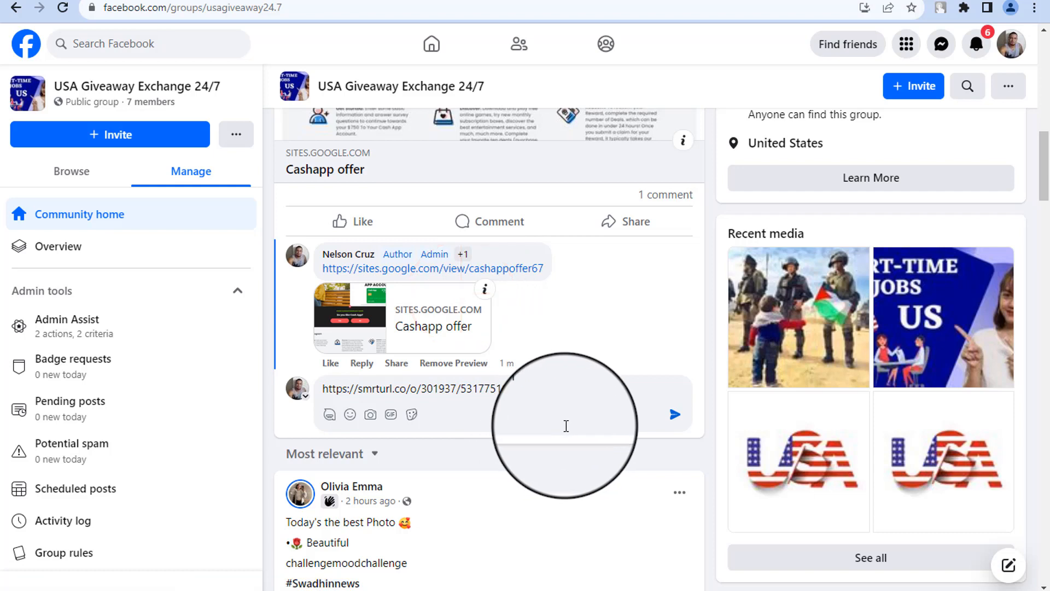
left_click(674, 415)
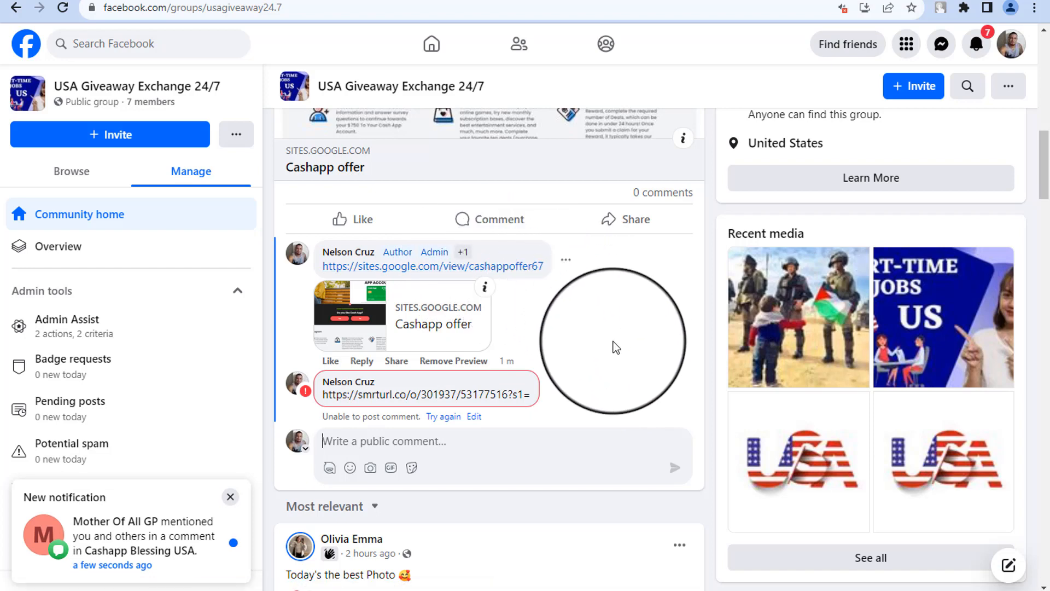
scroll(615, 369, "down", 1)
scroll(617, 366, "up", 1)
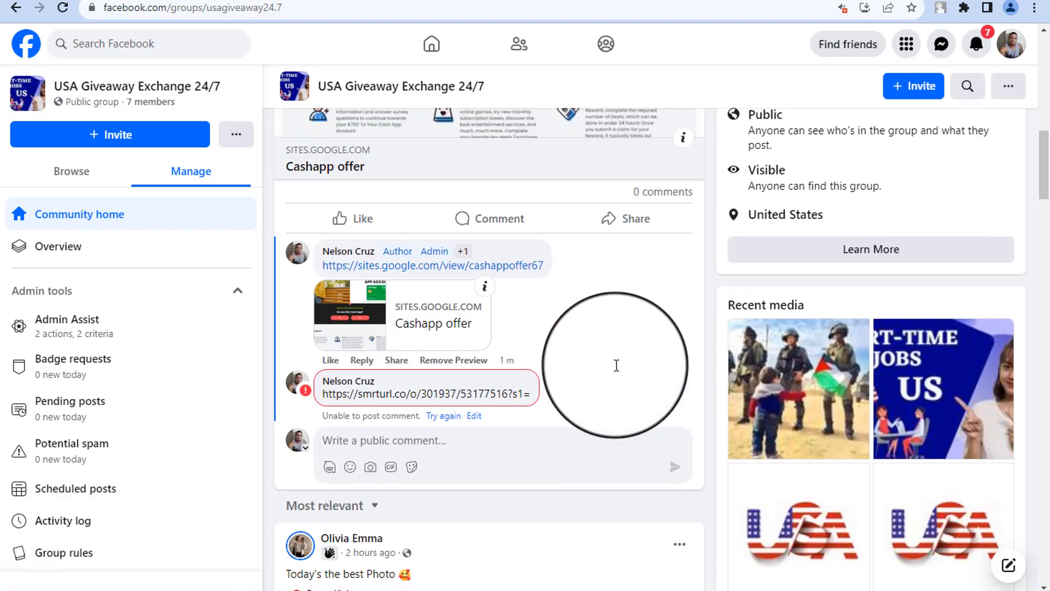